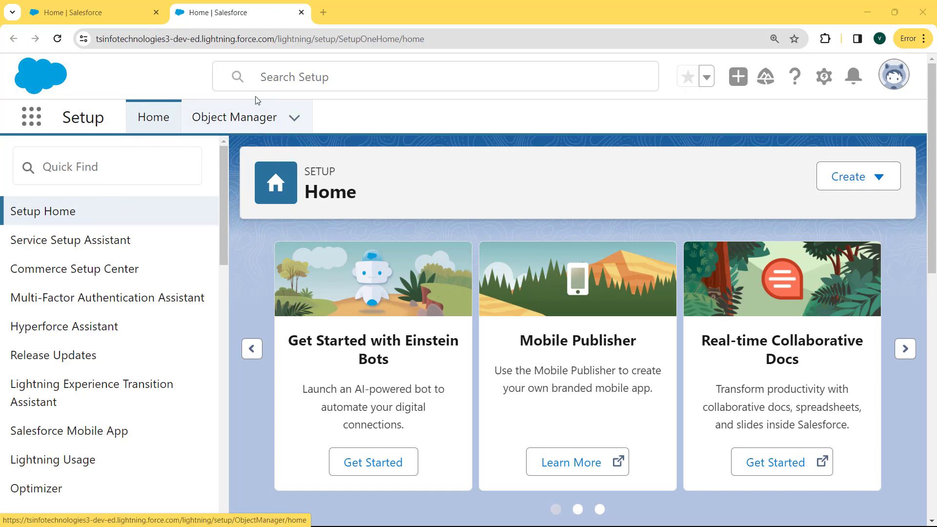
Find 'contact' in the Object Manager and open the Contact object's Details page.
{"action": "left_click", "coordinate": [240, 121]}
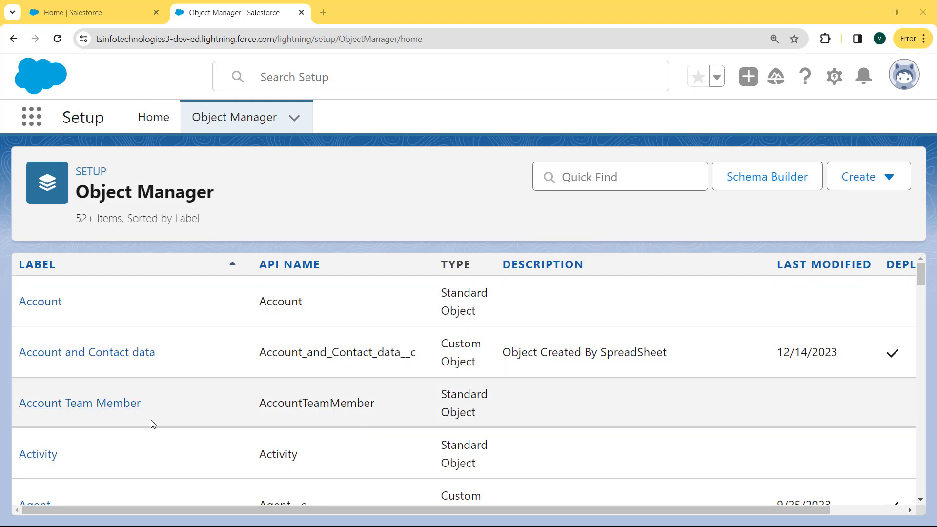
{"action": "left_click", "coordinate": [568, 179]}
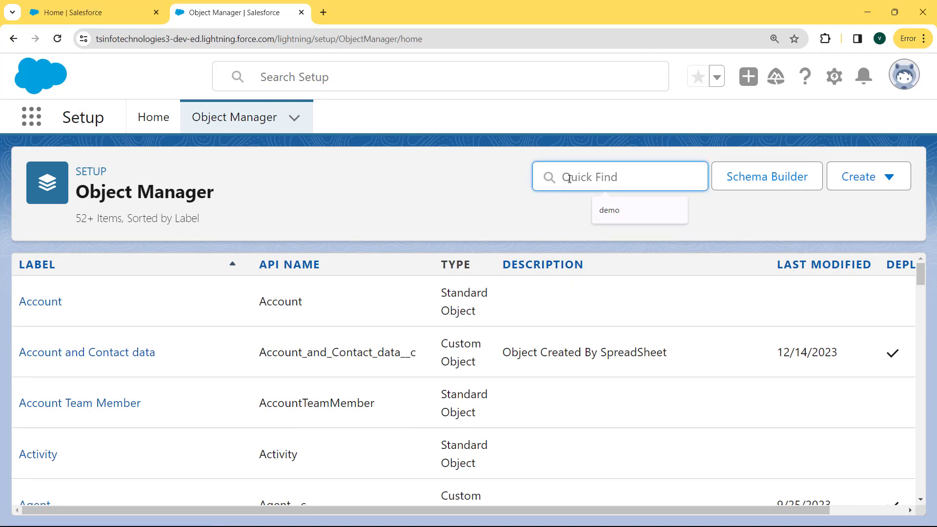
{"action": "type", "text": "contact"}
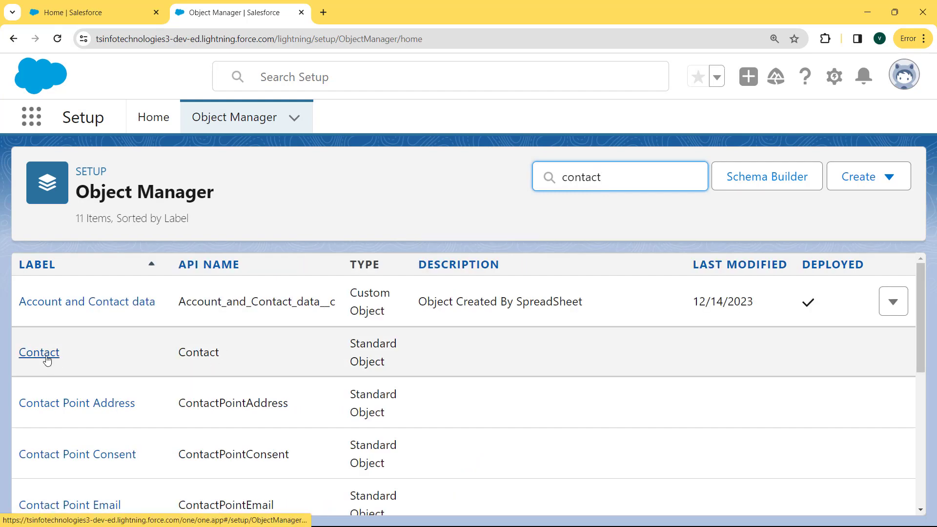
{"action": "left_click", "coordinate": [47, 360]}
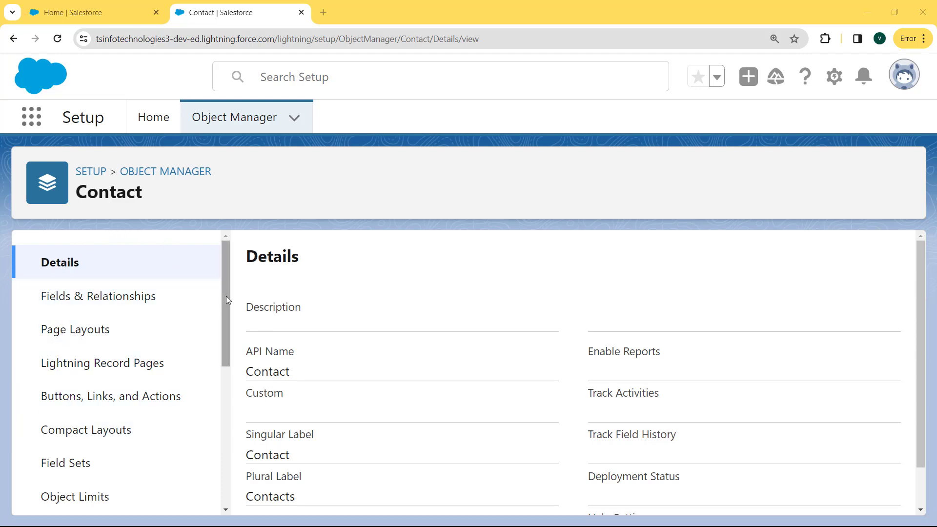
{"action": "left_click_drag", "start_coordinate": [226, 296], "coordinate": [222, 442]}
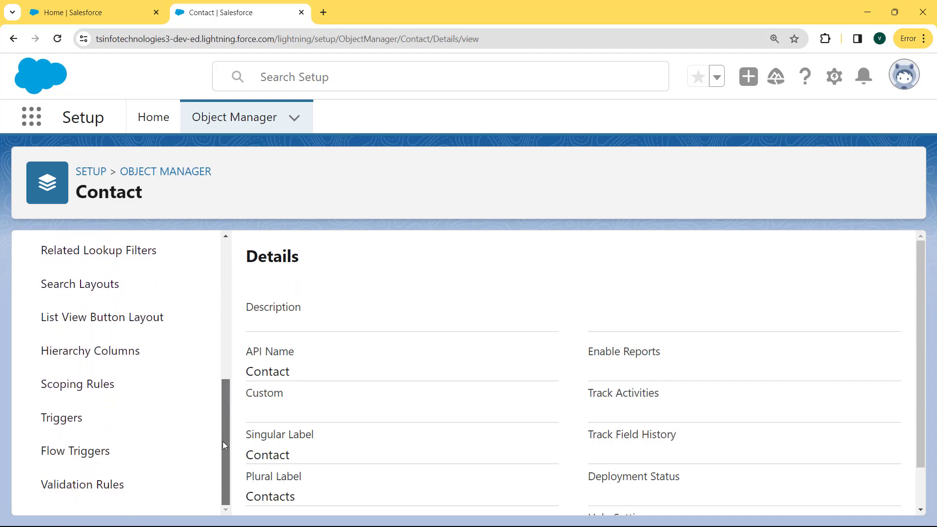
Start a new rule from the Contact object's empty Validation Rules list.
{"action": "left_click", "coordinate": [93, 490]}
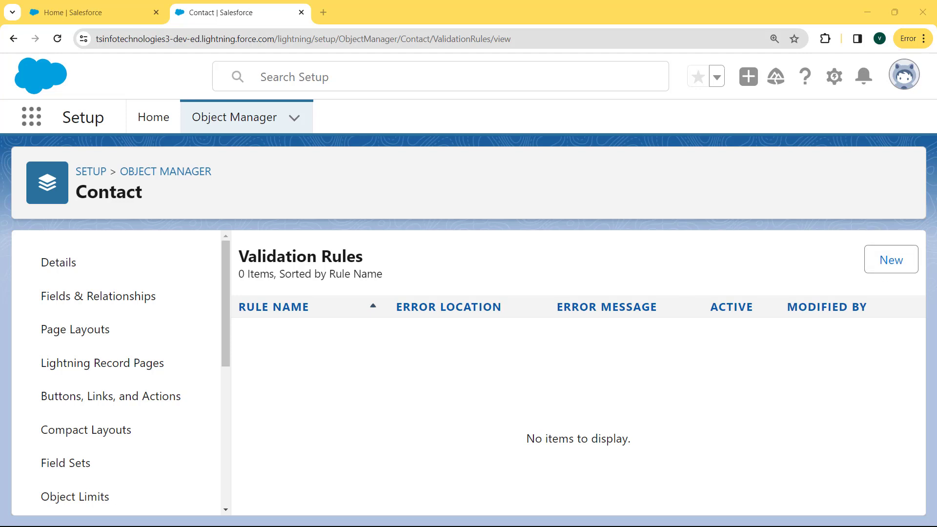
{"action": "left_click", "coordinate": [875, 266]}
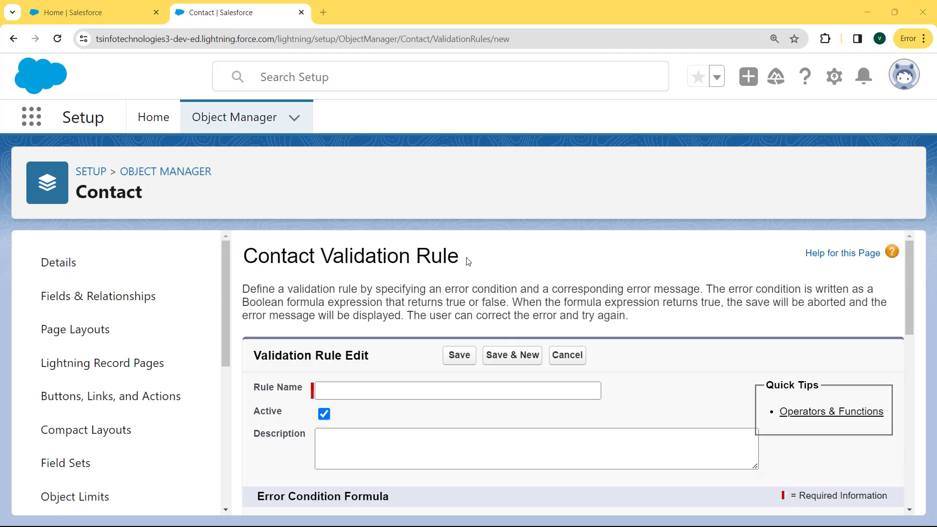
{"action": "left_click_drag", "start_coordinate": [469, 262], "coordinate": [249, 247]}
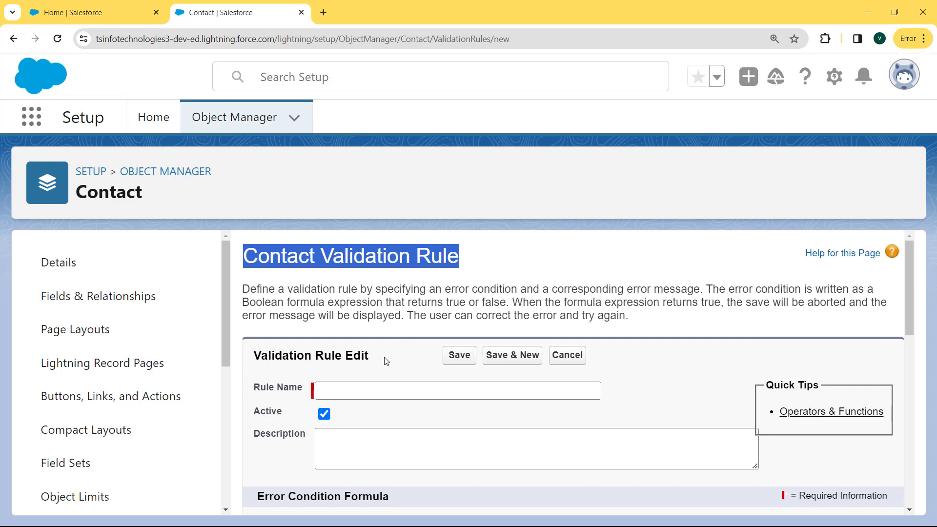
Enter Phone_Validation_Rule as the rule name, leaving the description empty.
{"action": "left_click", "coordinate": [347, 393]}
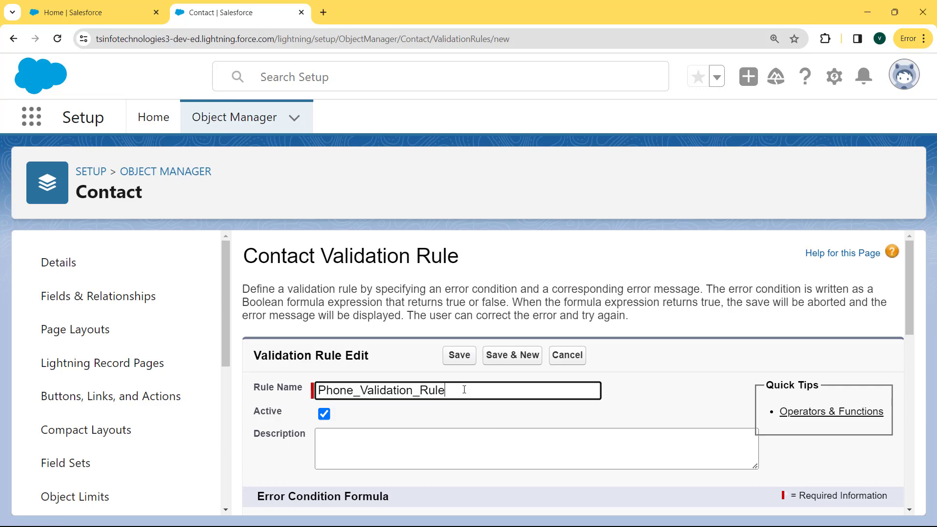
{"action": "left_click_drag", "start_coordinate": [464, 390], "coordinate": [319, 390]}
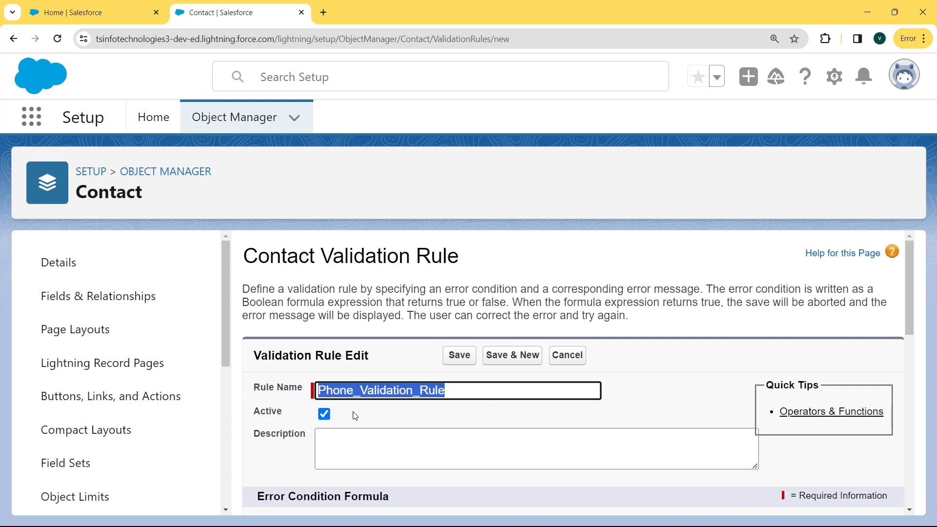
{"action": "left_click_drag", "start_coordinate": [352, 415], "coordinate": [246, 417]}
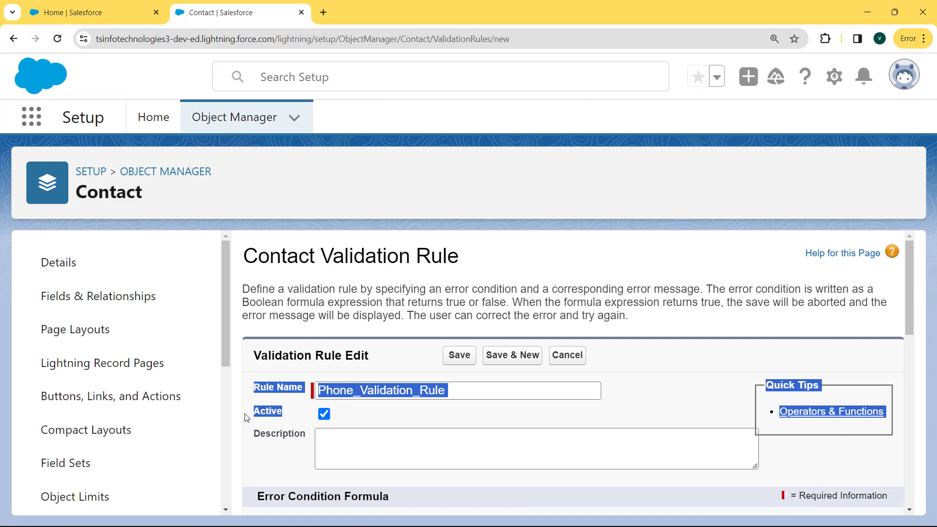
{"action": "left_click", "coordinate": [247, 418]}
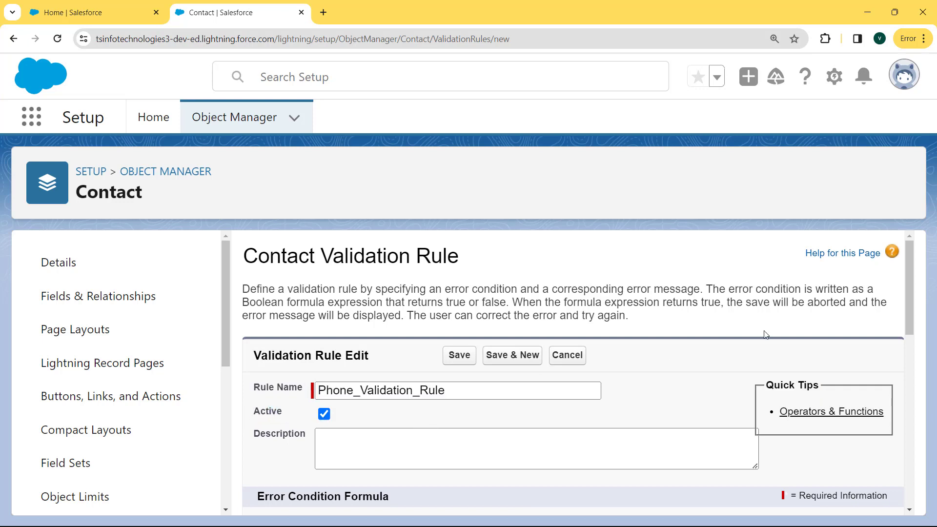
{"action": "left_click_drag", "start_coordinate": [909, 296], "coordinate": [908, 320]}
{"action": "left_click", "coordinate": [551, 394]}
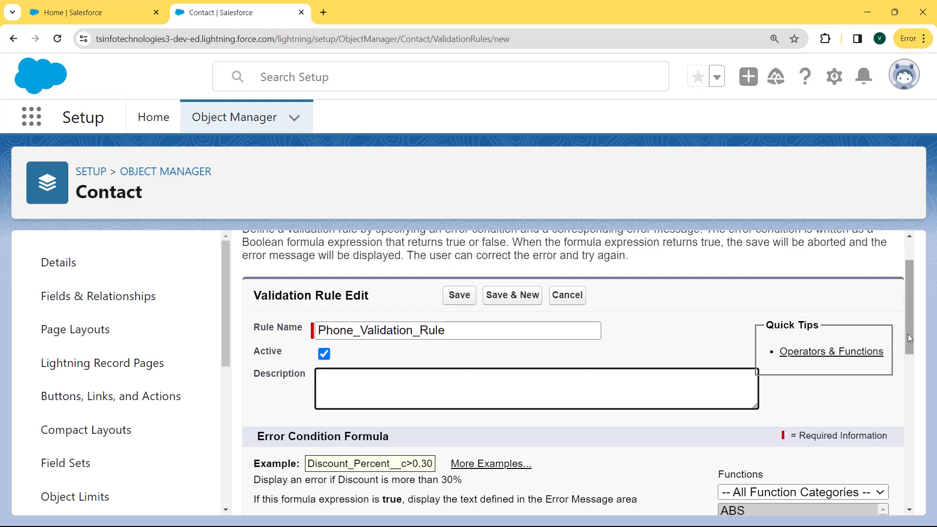
{"action": "left_click_drag", "start_coordinate": [908, 334], "coordinate": [921, 396]}
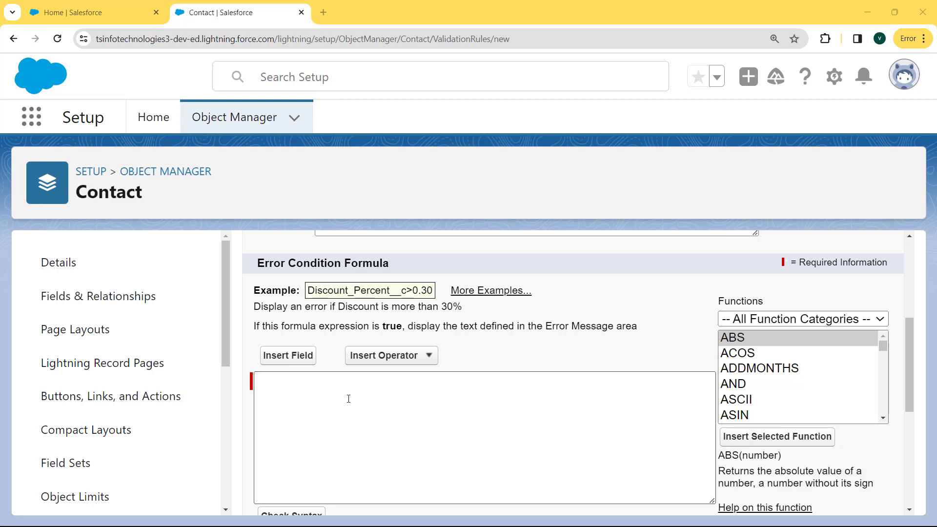
Insert the LEN function into the error condition formula and select its text placeholder.
{"action": "left_click", "coordinate": [283, 392]}
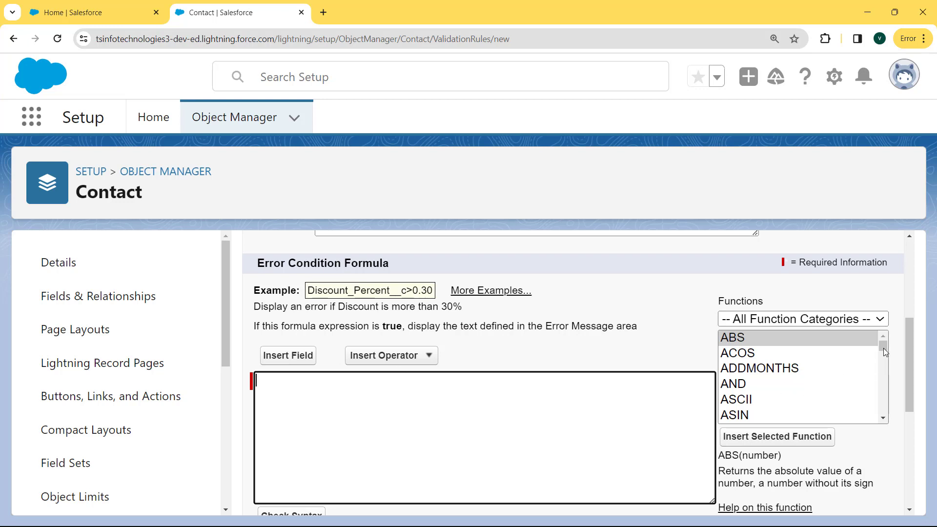
{"action": "left_click_drag", "start_coordinate": [885, 355], "coordinate": [885, 386]}
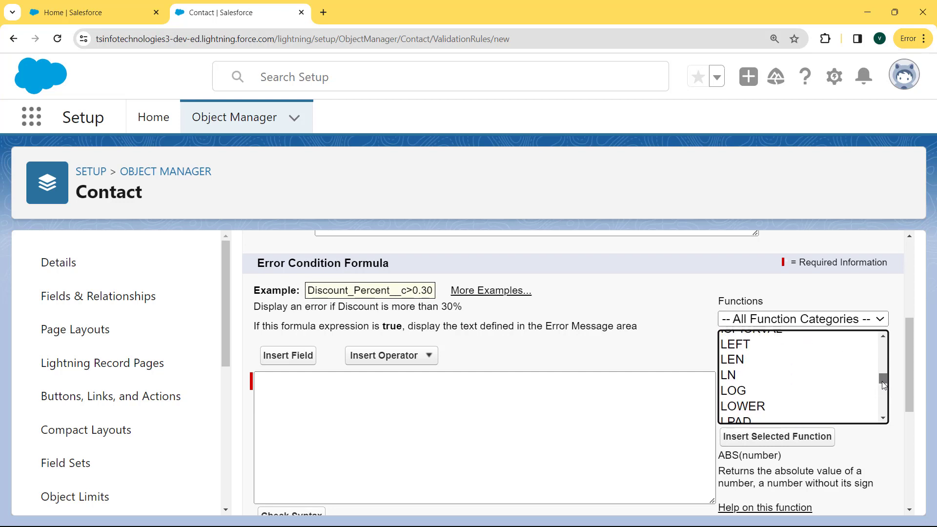
{"action": "left_click", "coordinate": [752, 358]}
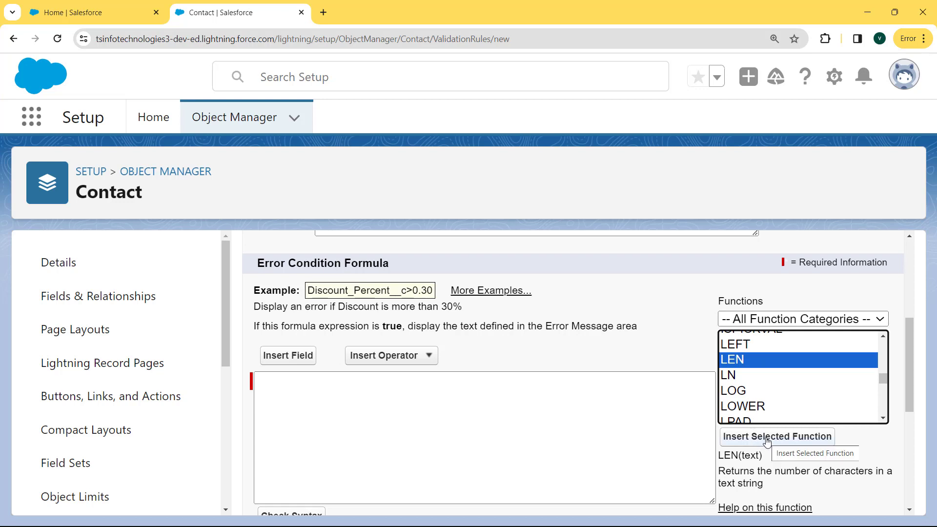
{"action": "left_click", "coordinate": [767, 441]}
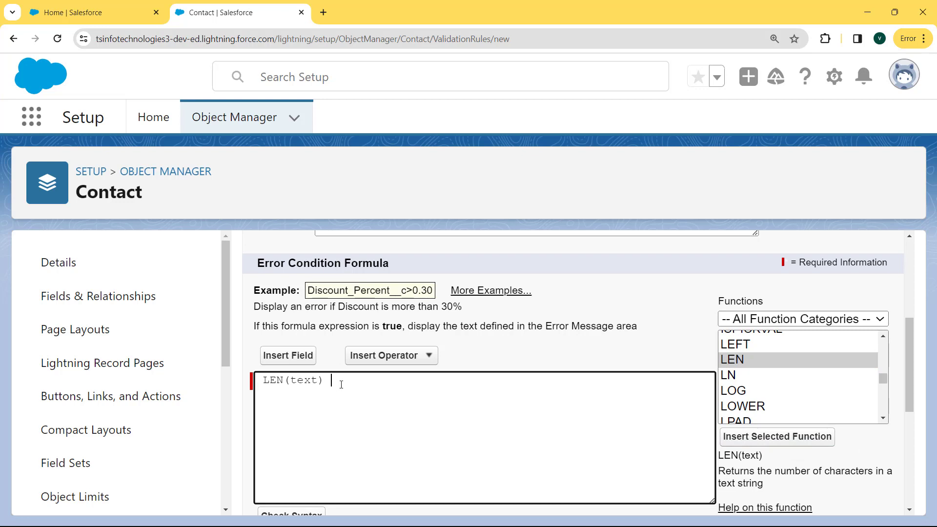
{"action": "left_click_drag", "start_coordinate": [341, 384], "coordinate": [260, 384]}
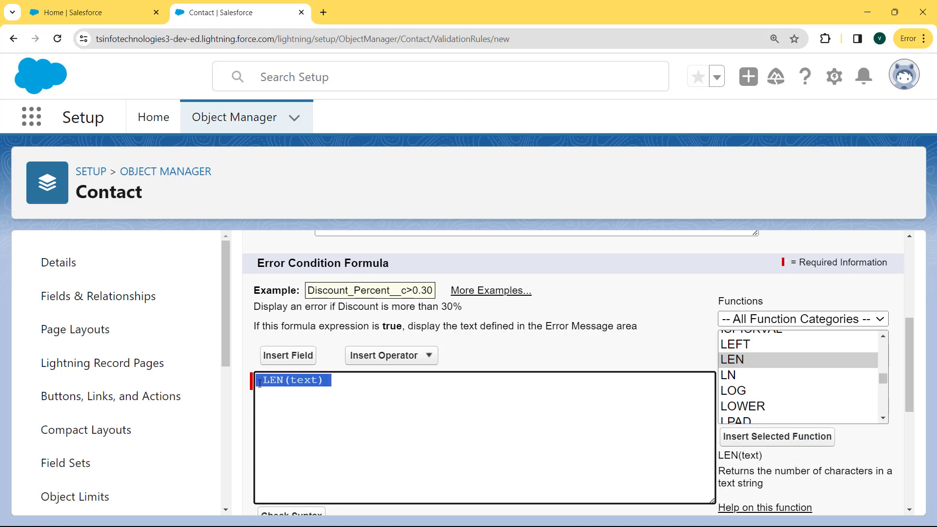
{"action": "left_click", "coordinate": [319, 382]}
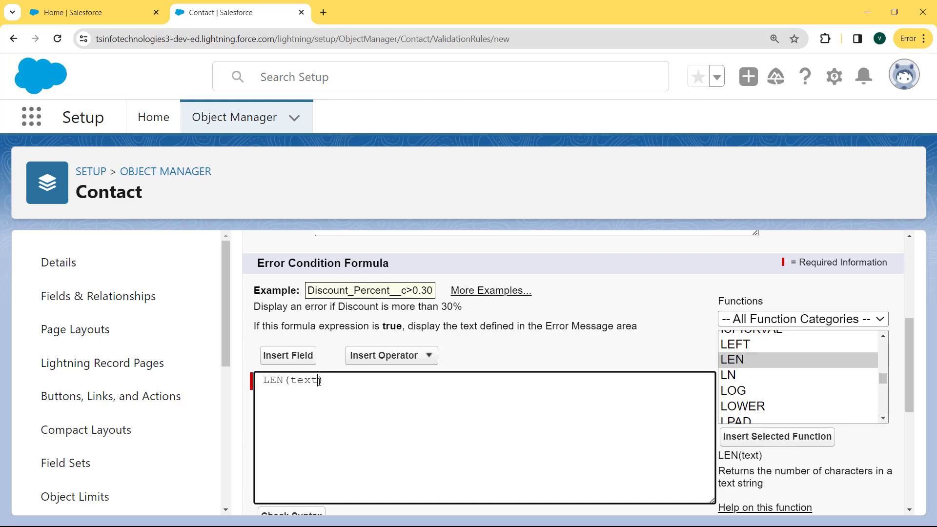
{"action": "left_click_drag", "start_coordinate": [318, 381], "coordinate": [291, 381]}
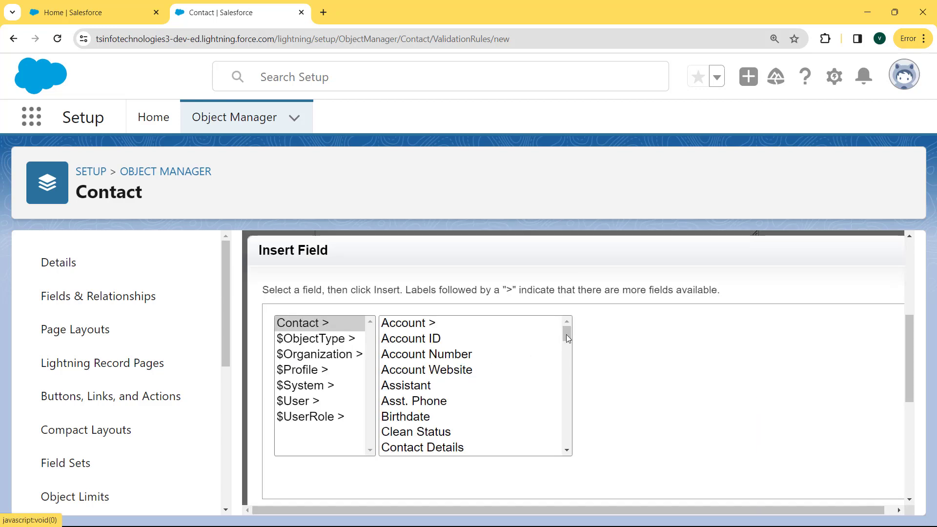
Replace LEN's placeholder with the Contact's Phone field, giving LEN( Phone ).
{"action": "left_click_drag", "start_coordinate": [567, 335], "coordinate": [568, 437]}
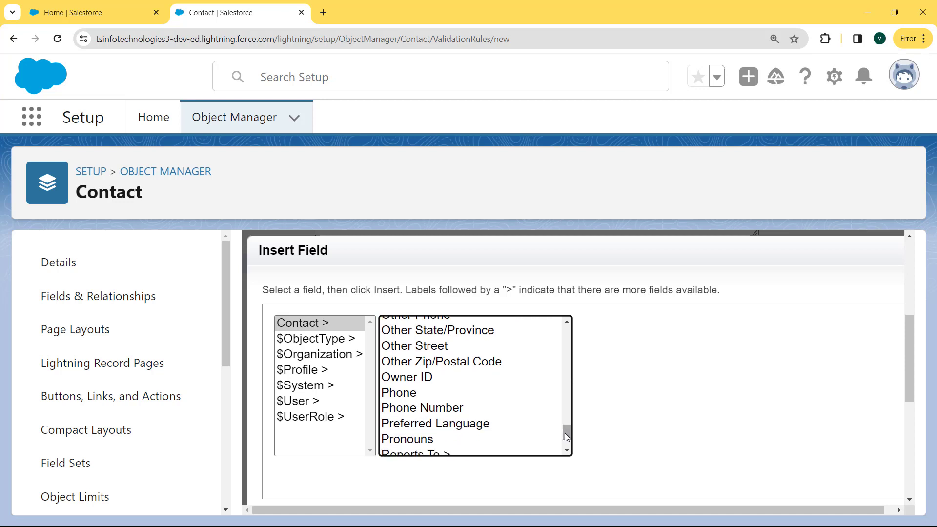
{"action": "left_click", "coordinate": [399, 396]}
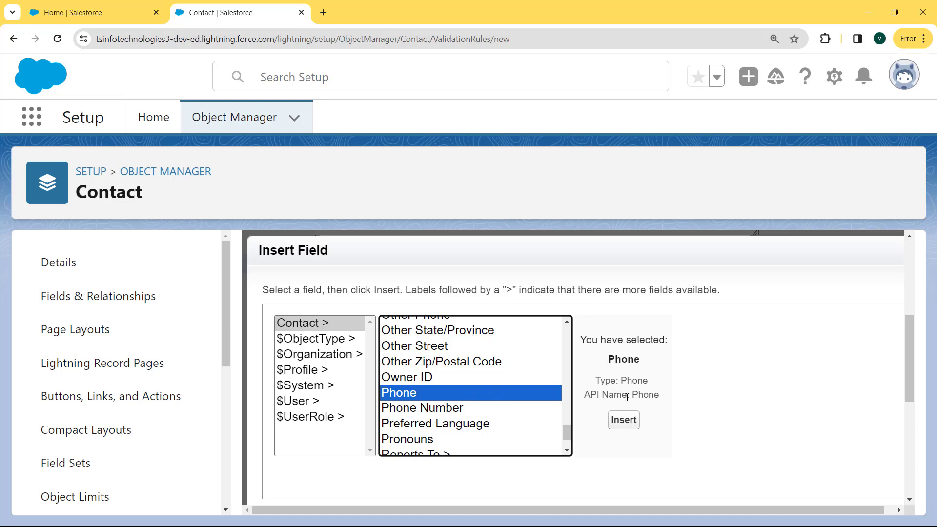
{"action": "left_click", "coordinate": [624, 421]}
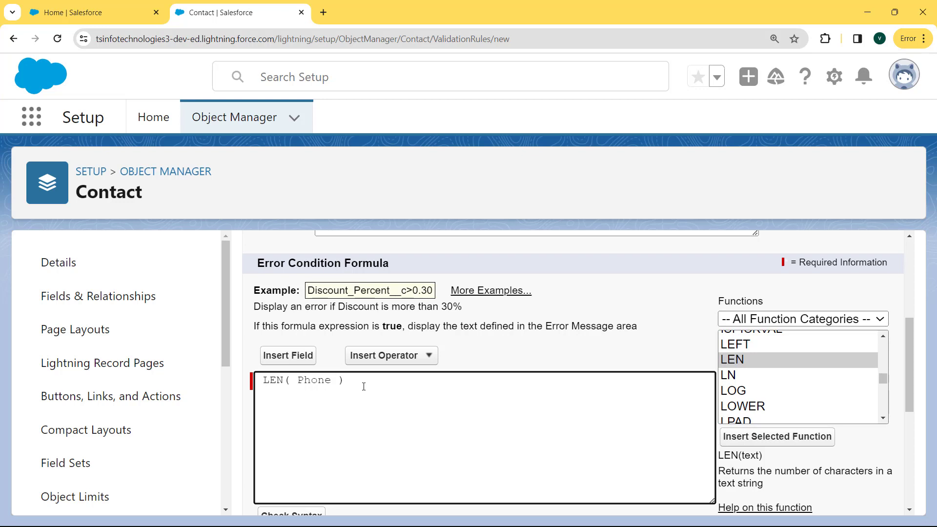
Extend the formula to LEN( Phone ) <> 10 using the not-equal operator.
{"action": "left_click", "coordinate": [375, 358]}
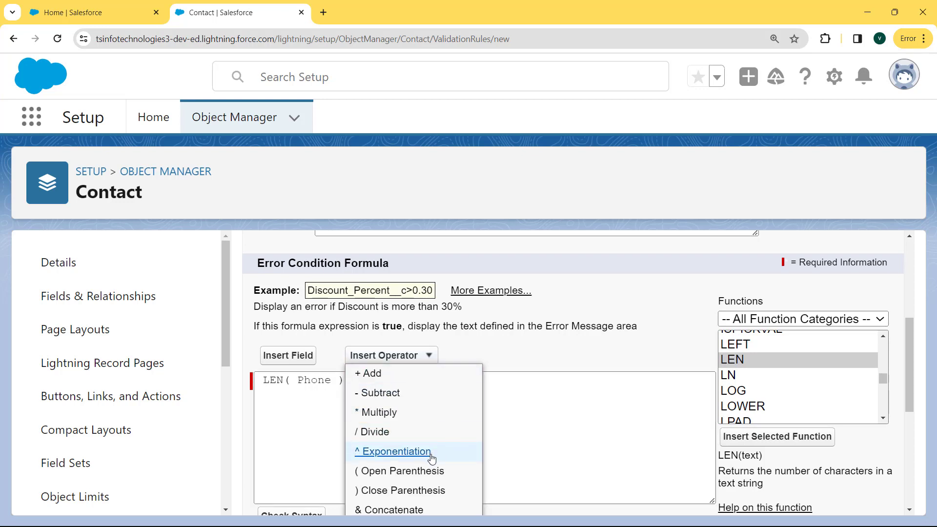
{"action": "scroll", "coordinate": [432, 461], "scroll_direction": "down", "scroll_amount": 1}
{"action": "scroll", "coordinate": [431, 461], "scroll_direction": "down", "scroll_amount": 1}
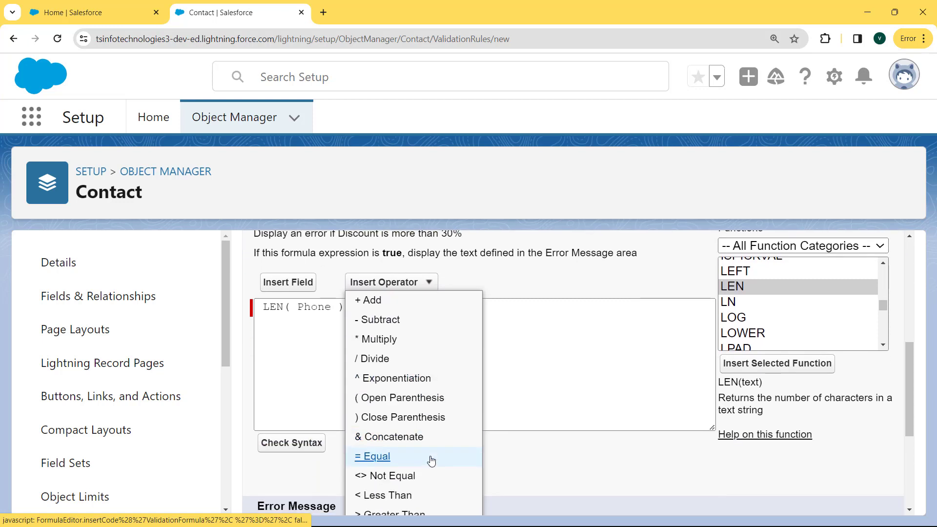
{"action": "left_click", "coordinate": [412, 482]}
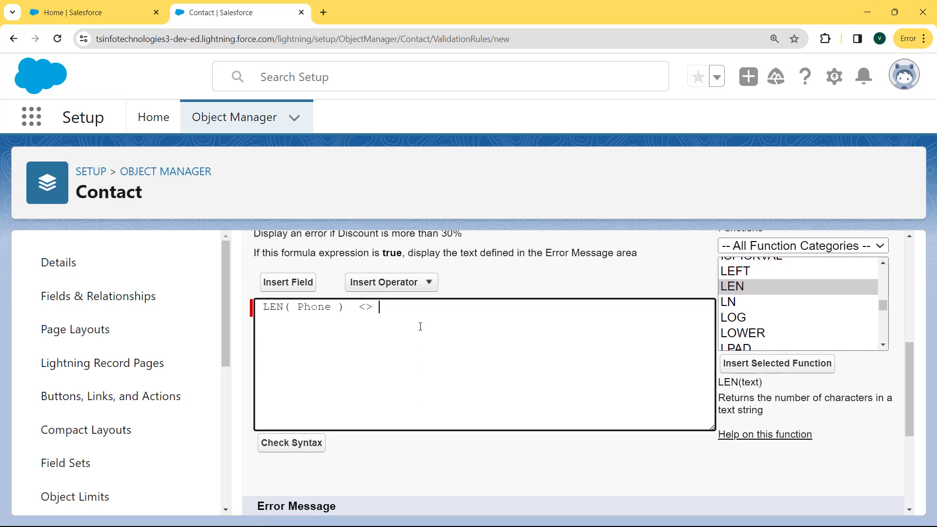
{"action": "type", "text": "10"}
Check the formula's syntax and confirm no errors were found.
{"action": "left_click", "coordinate": [289, 444]}
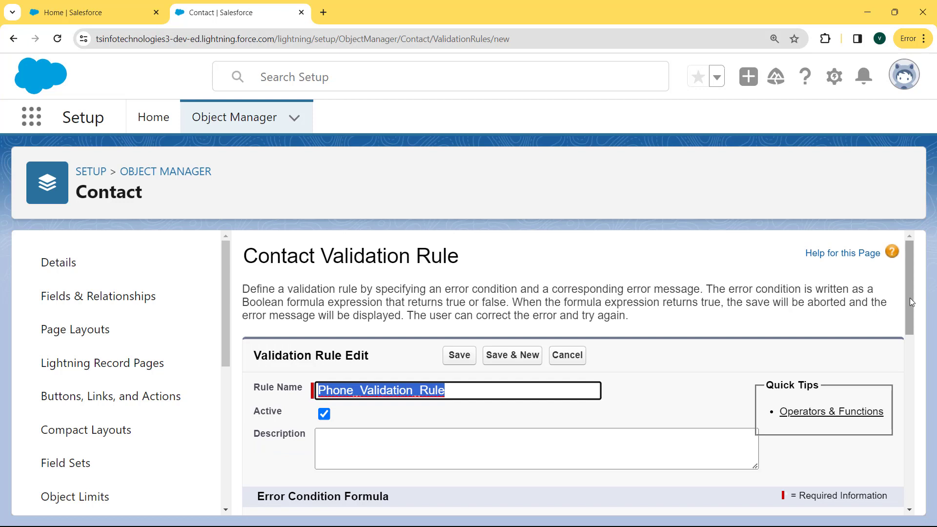
{"action": "scroll", "coordinate": [909, 301], "scroll_direction": "down", "scroll_amount": 7}
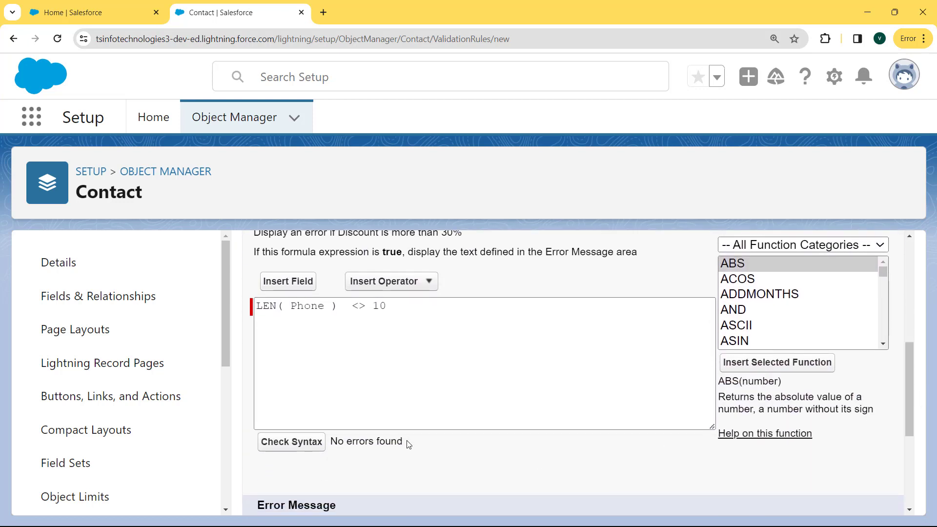
{"action": "left_click_drag", "start_coordinate": [408, 443], "coordinate": [309, 446]}
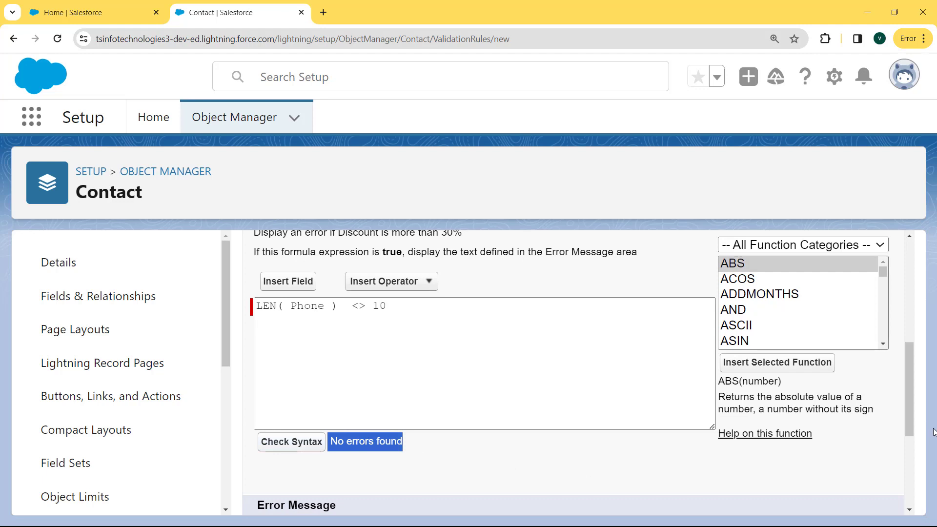
{"action": "left_click_drag", "start_coordinate": [909, 416], "coordinate": [915, 486]}
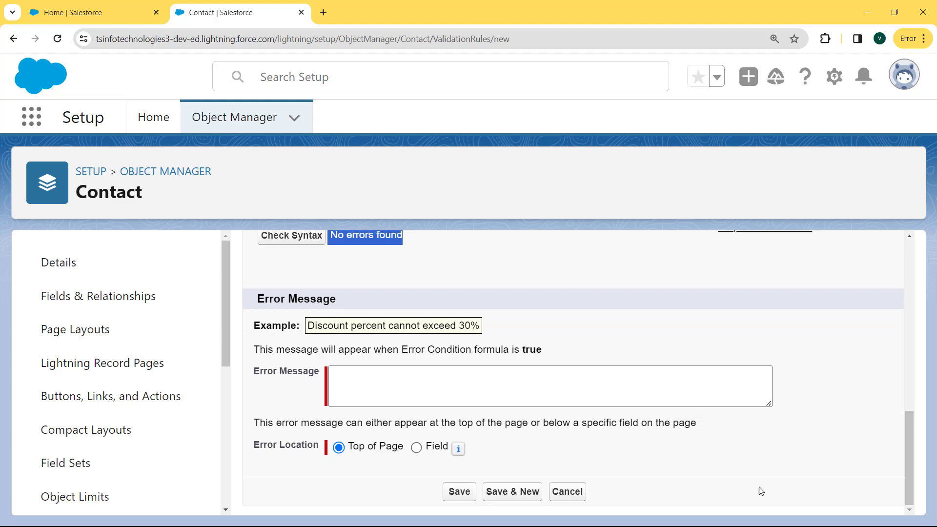
Enter the error message "Phone Must Contain 10 digits".
{"action": "left_click", "coordinate": [647, 394]}
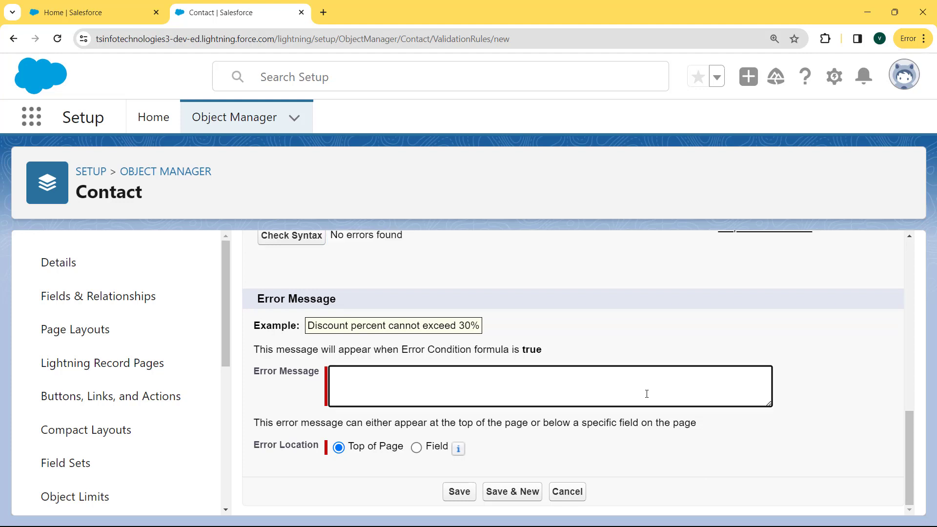
{"action": "type", "text": "\"Phone Must Contain"}
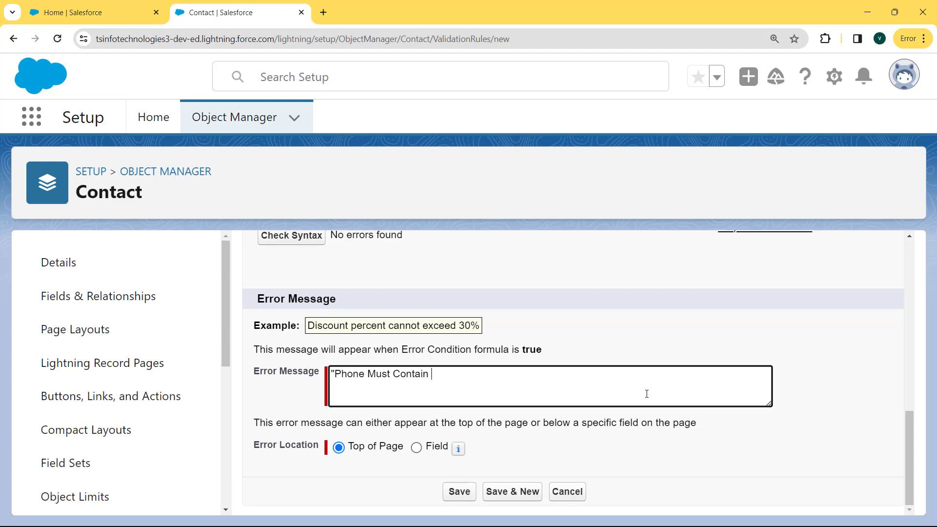
{"action": "type", "text": " 10 digits\""}
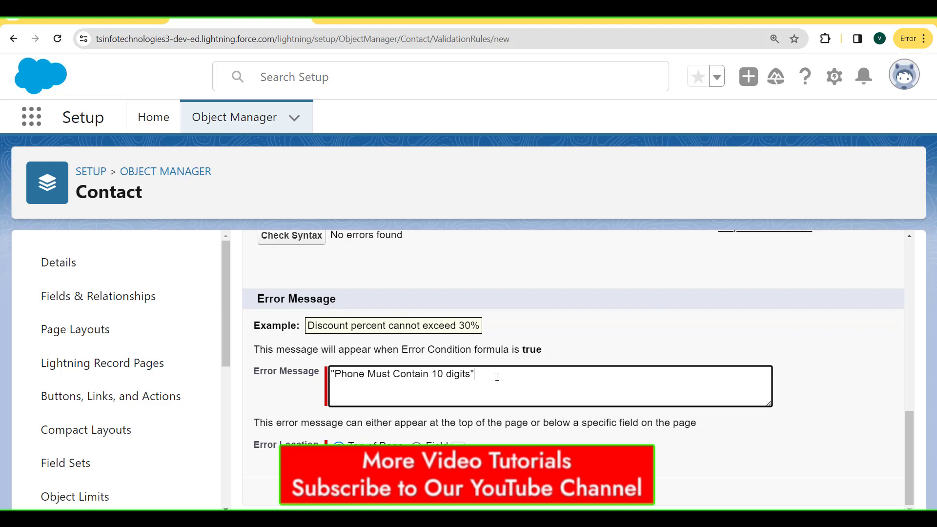
{"action": "left_click_drag", "start_coordinate": [494, 377], "coordinate": [334, 374]}
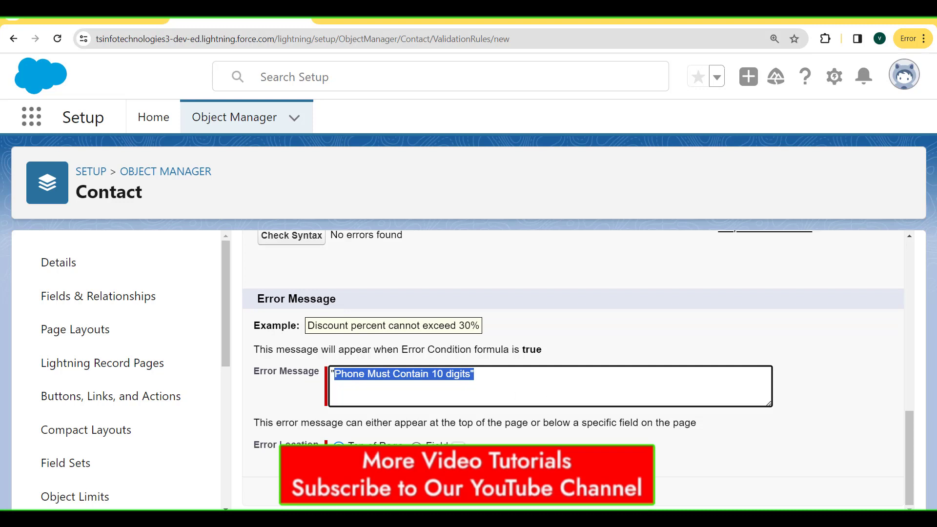
{"action": "left_click_drag", "start_coordinate": [408, 447], "coordinate": [339, 448]}
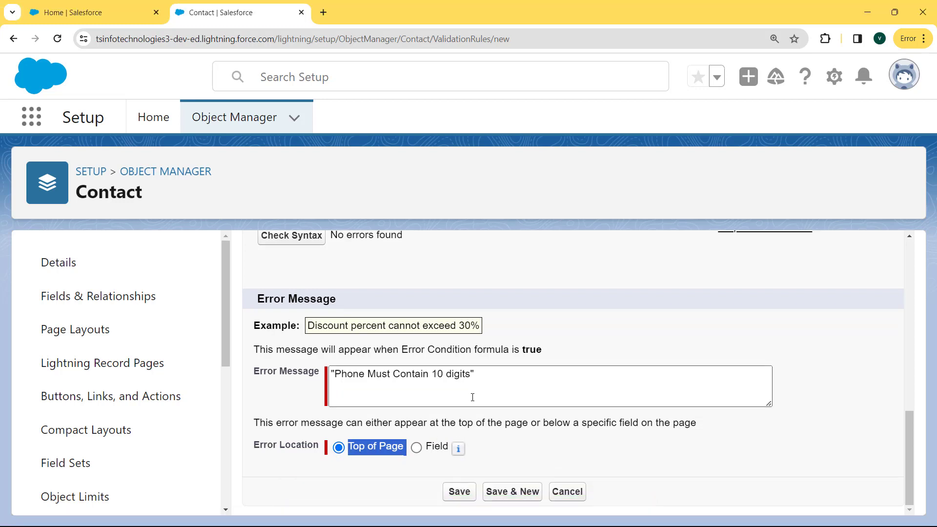
Set the error location to the Phone field and save the validation rule.
{"action": "left_click_drag", "start_coordinate": [475, 448], "coordinate": [428, 446]}
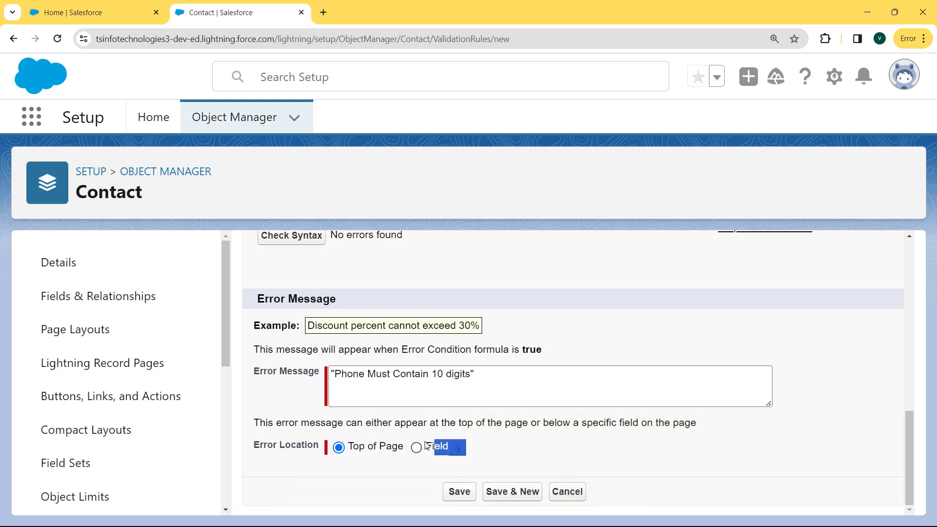
{"action": "left_click", "coordinate": [416, 449]}
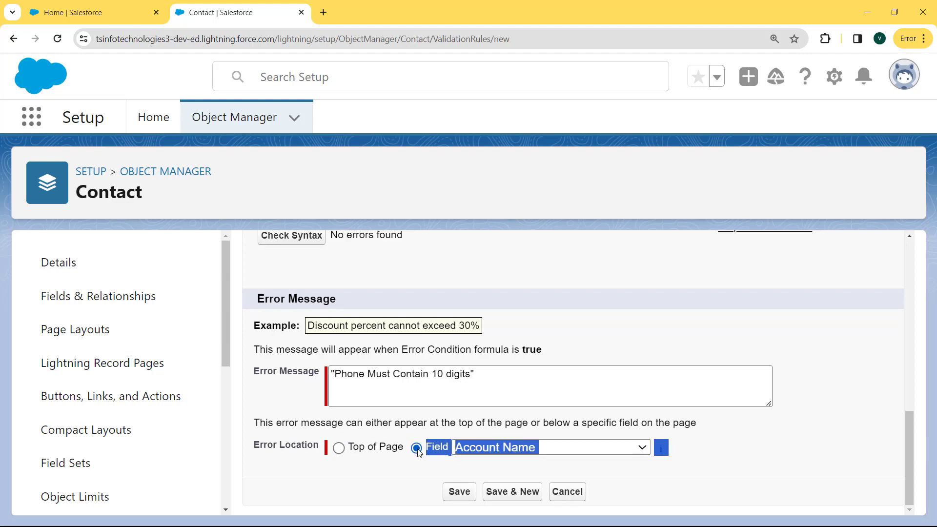
{"action": "left_click", "coordinate": [563, 451]}
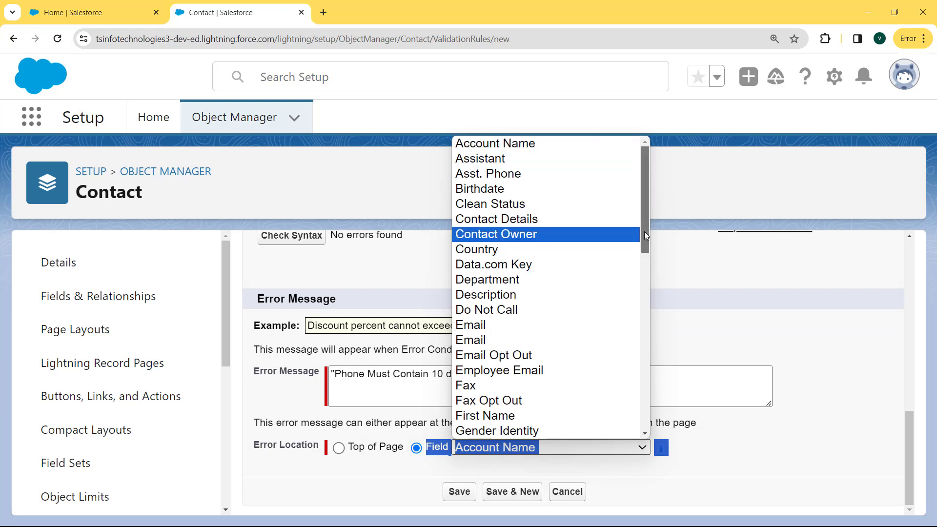
{"action": "left_click_drag", "start_coordinate": [645, 231], "coordinate": [624, 403]}
{"action": "left_click", "coordinate": [569, 356]}
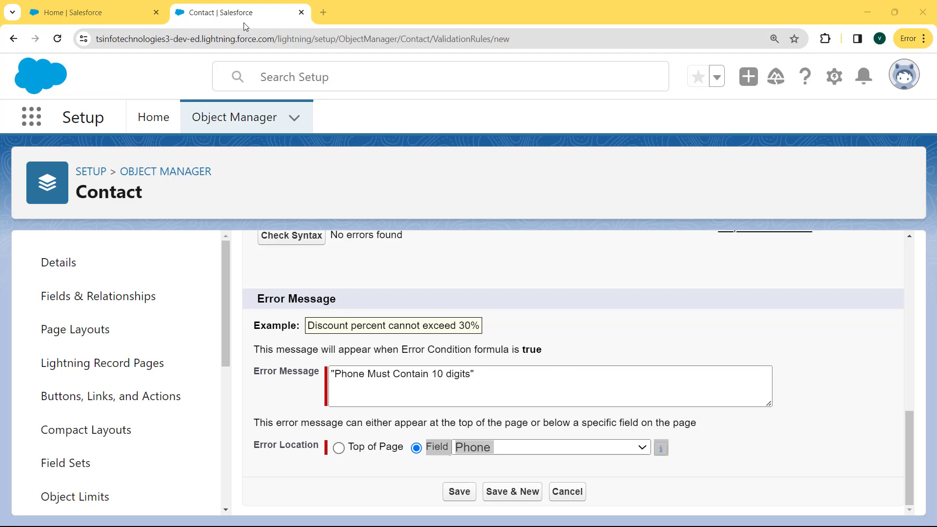
{"action": "left_click", "coordinate": [450, 494]}
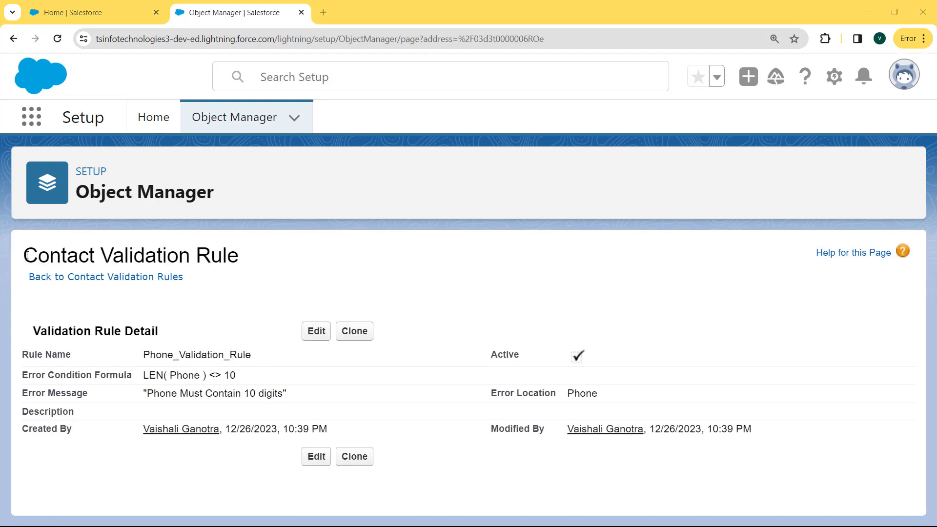
Review the saved rule's details: formula LEN( Phone ) <> 10, error location Phone.
{"action": "left_click_drag", "start_coordinate": [25, 259], "coordinate": [770, 431]}
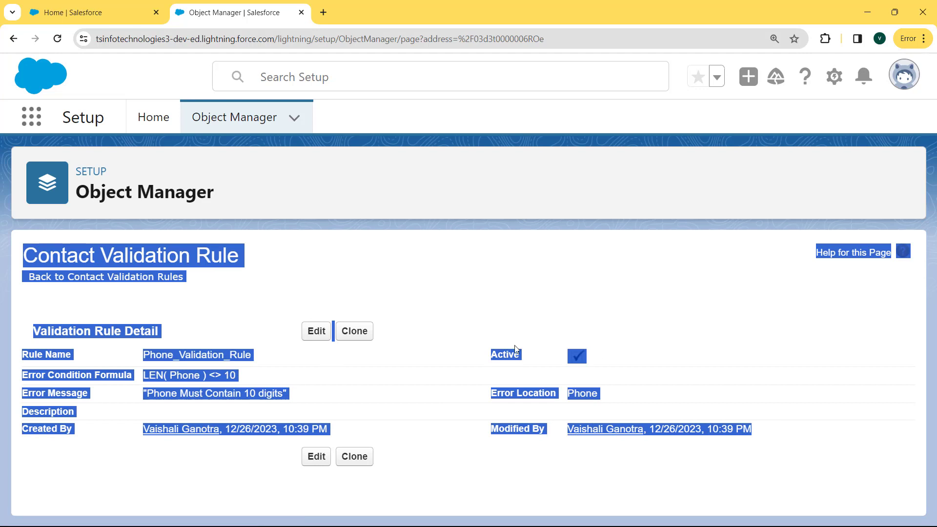
Switch to the Sales app via the App Launcher and open the Contacts list.
{"action": "left_click", "coordinate": [37, 122]}
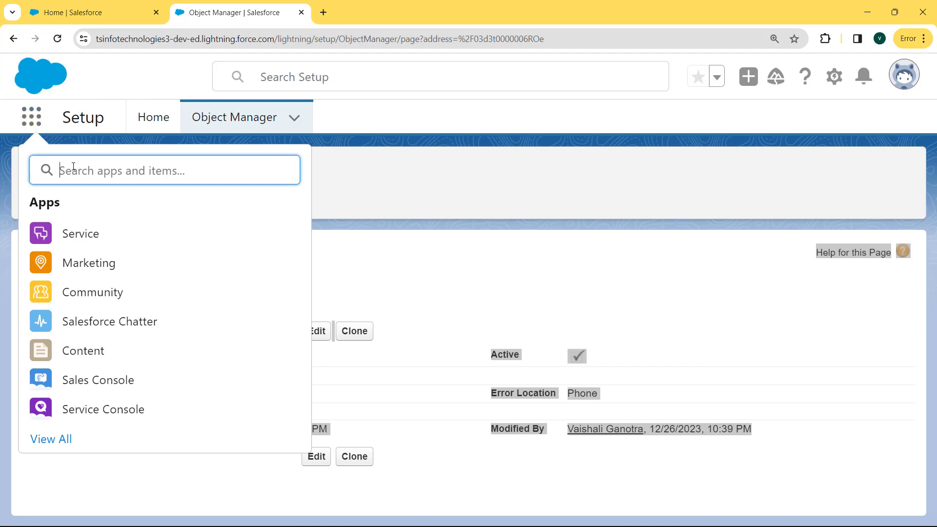
{"action": "type", "text": "sales"}
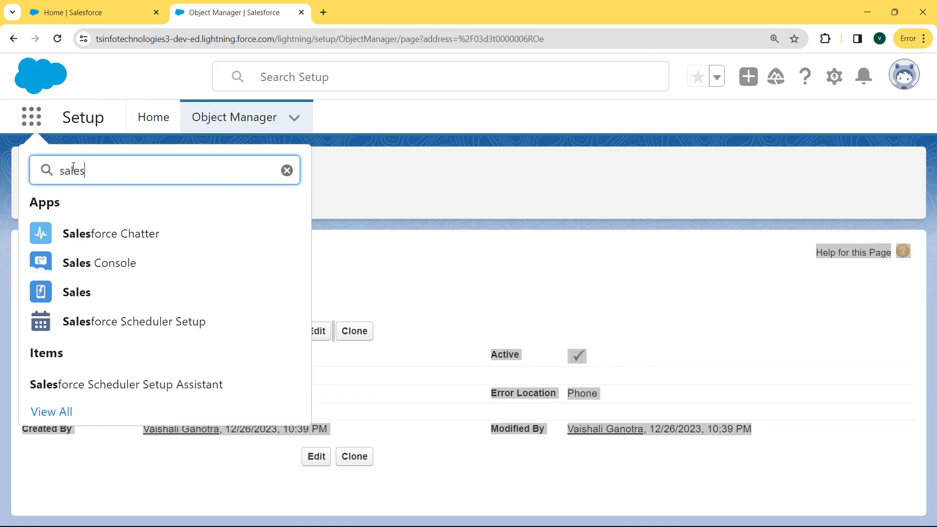
{"action": "left_click", "coordinate": [78, 295]}
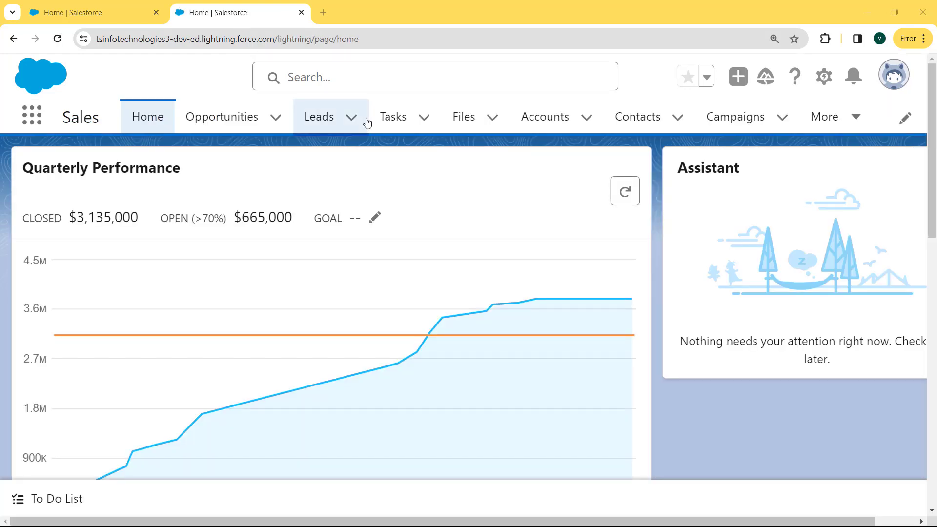
{"action": "left_click", "coordinate": [630, 121]}
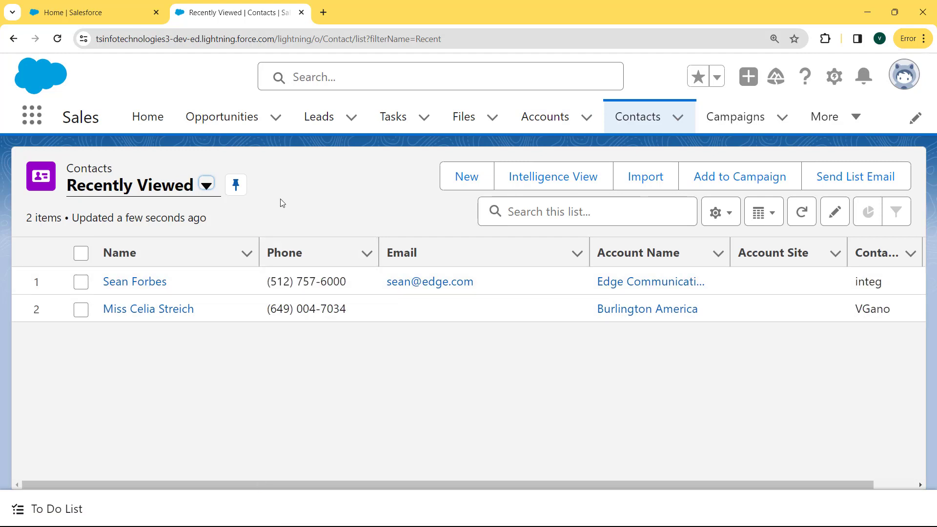
Start a new contact and set its salutation to Mr.
{"action": "left_click", "coordinate": [473, 178]}
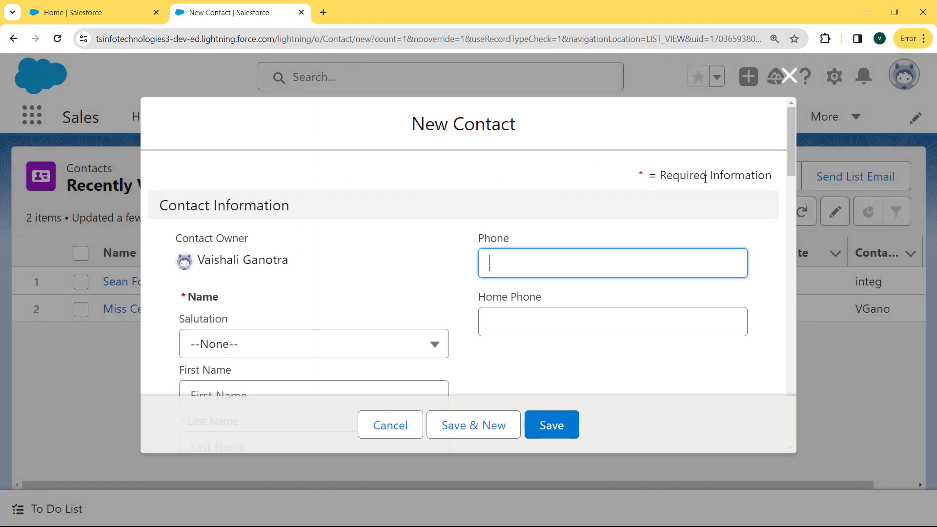
{"action": "left_click_drag", "start_coordinate": [790, 151], "coordinate": [790, 175]}
{"action": "left_click", "coordinate": [436, 232]}
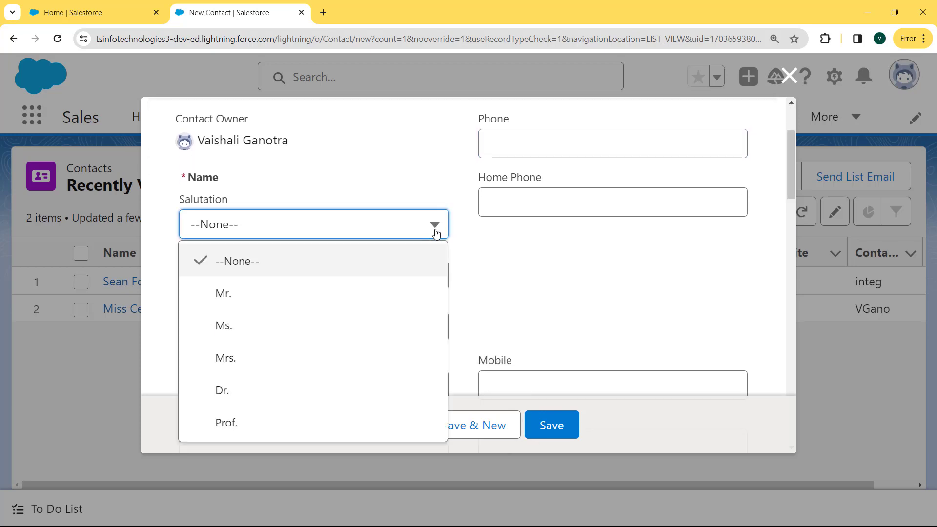
{"action": "left_click", "coordinate": [272, 295]}
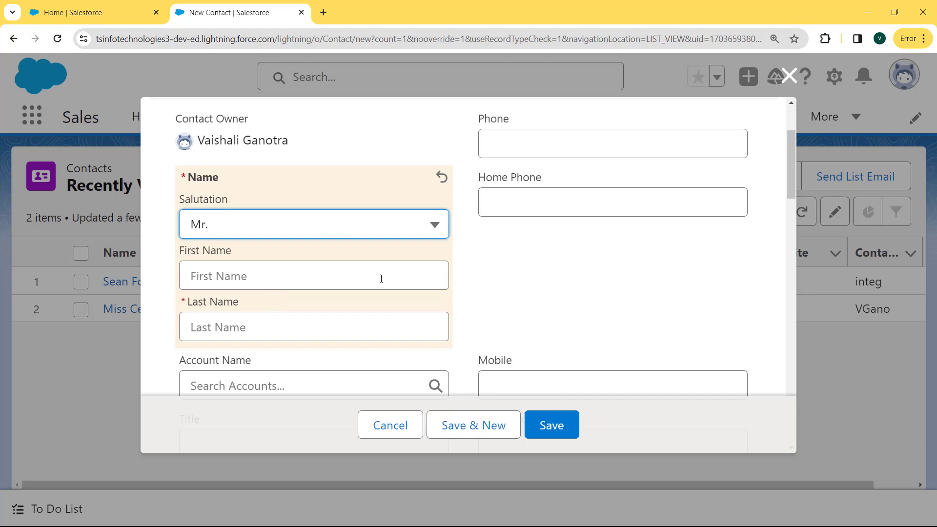
Enter the contact's first and last names and a seven-digit phone number.
{"action": "left_click", "coordinate": [430, 278]}
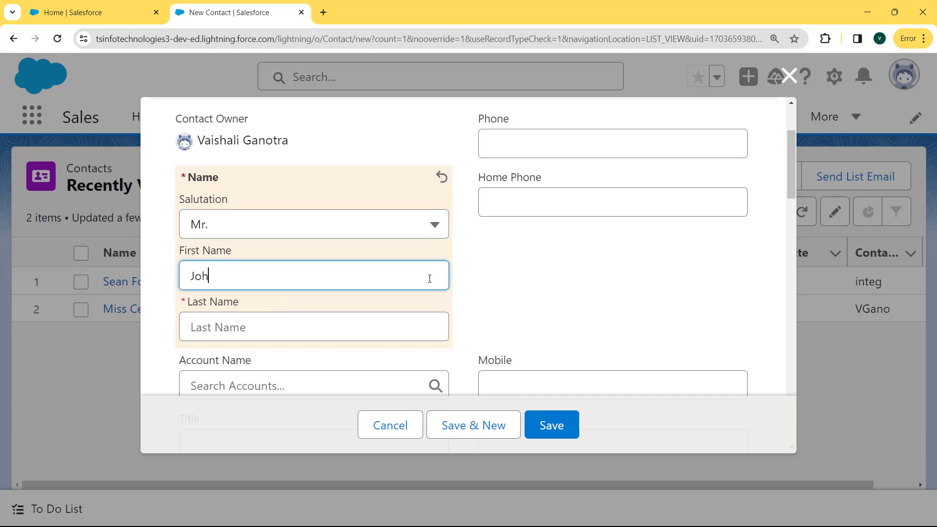
{"action": "left_click", "coordinate": [361, 331]}
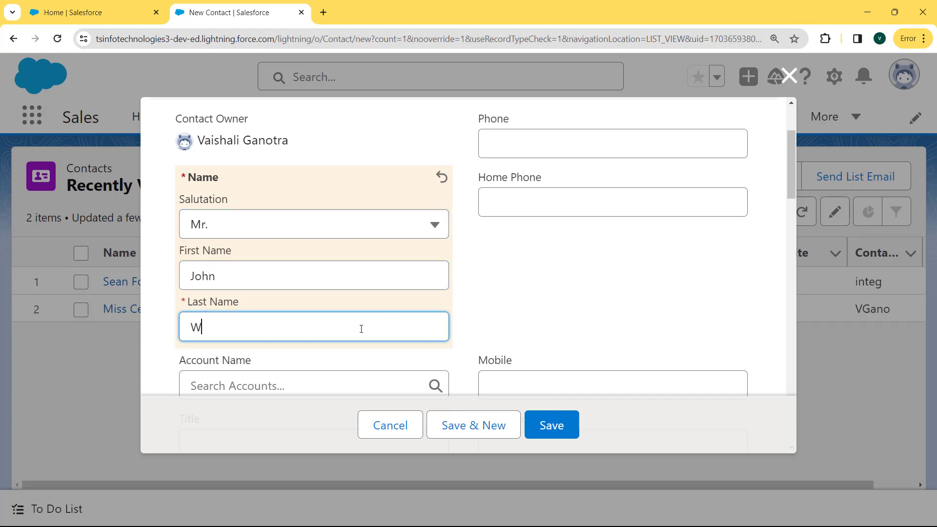
{"action": "left_click_drag", "start_coordinate": [788, 190], "coordinate": [789, 177]}
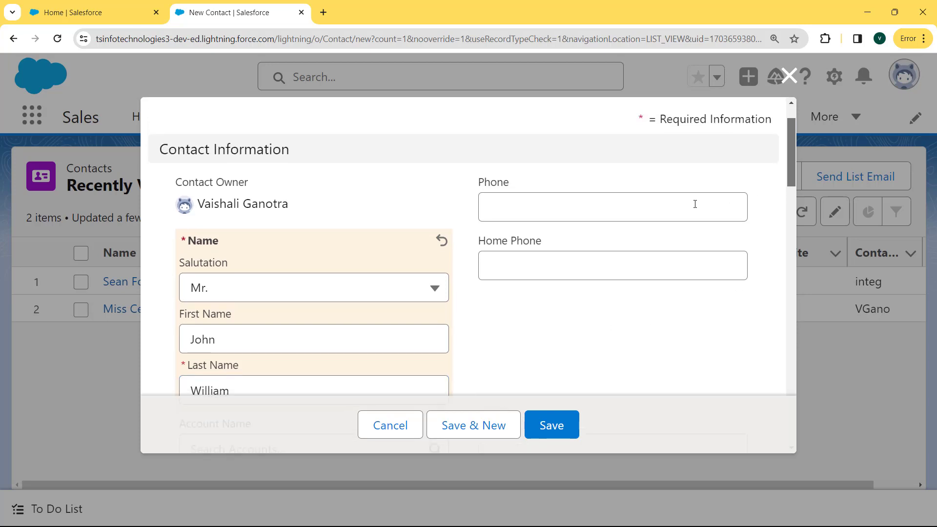
{"action": "left_click", "coordinate": [612, 209]}
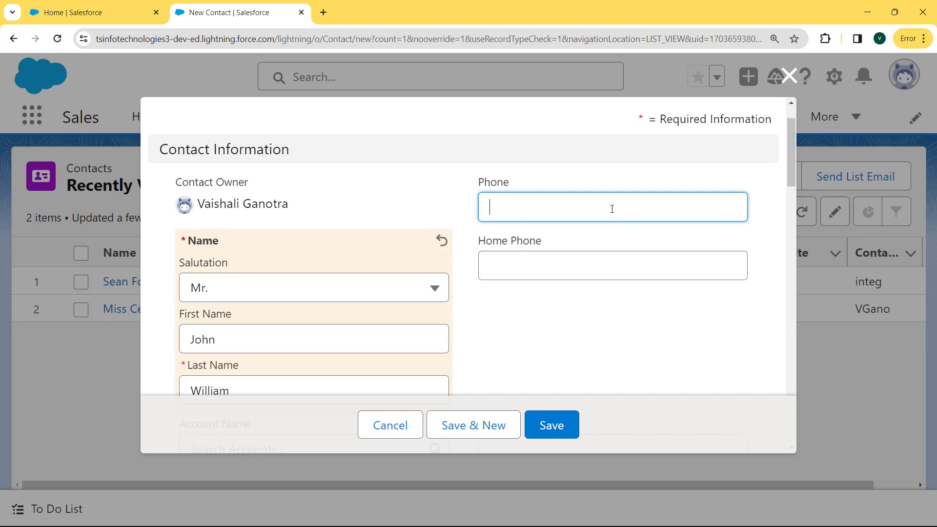
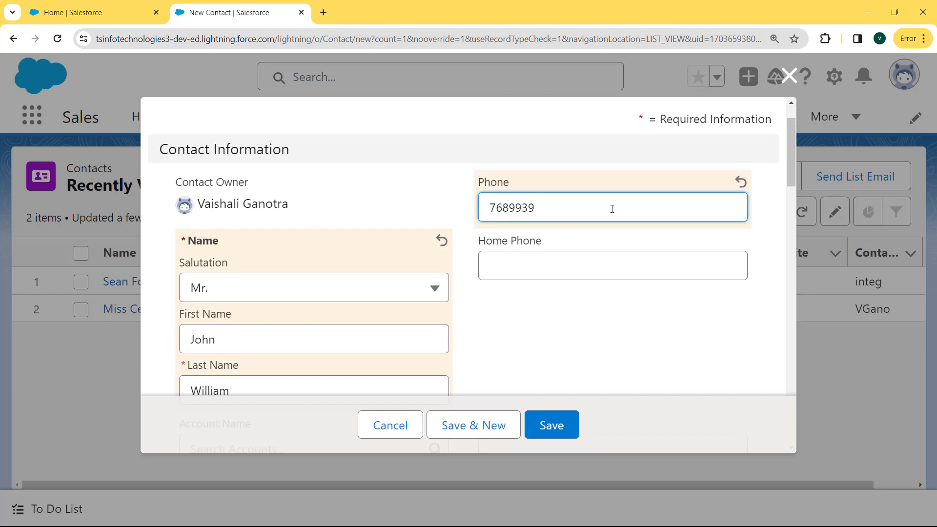
Try saving the contact, see the 10-digit phone error, and dismiss the popup.
{"action": "left_click", "coordinate": [557, 424]}
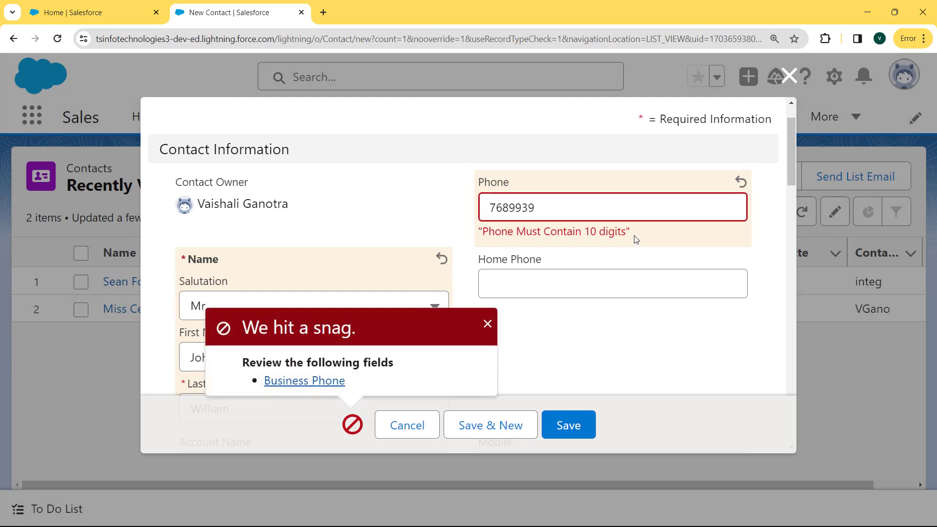
{"action": "left_click_drag", "start_coordinate": [635, 236], "coordinate": [481, 234]}
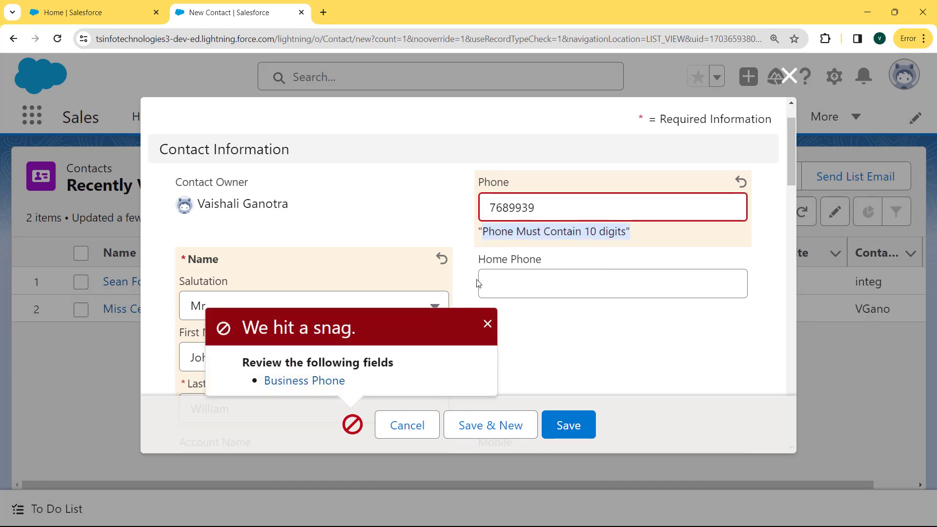
{"action": "left_click", "coordinate": [487, 324]}
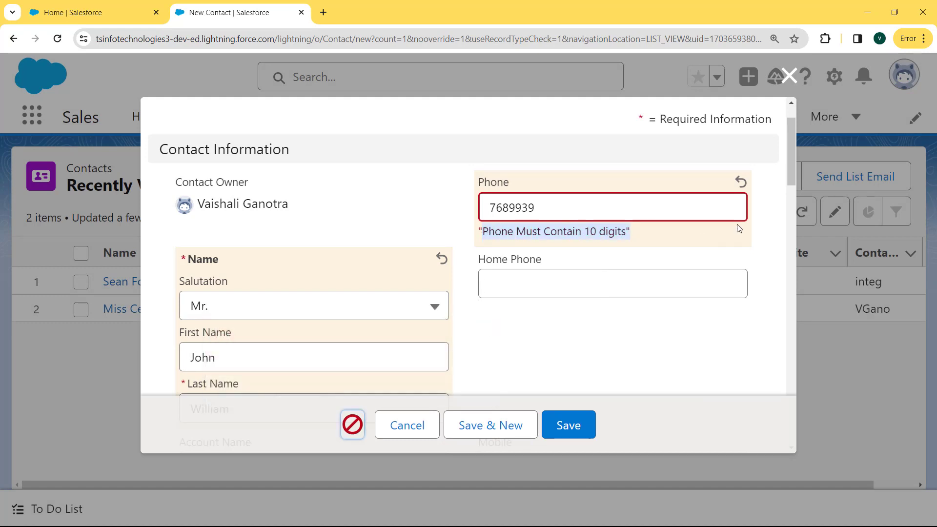
Add three more digits to the contact's phone number.
{"action": "scroll", "coordinate": [570, 146], "scroll_direction": "down", "scroll_amount": 2}
{"action": "left_click", "coordinate": [570, 133]}
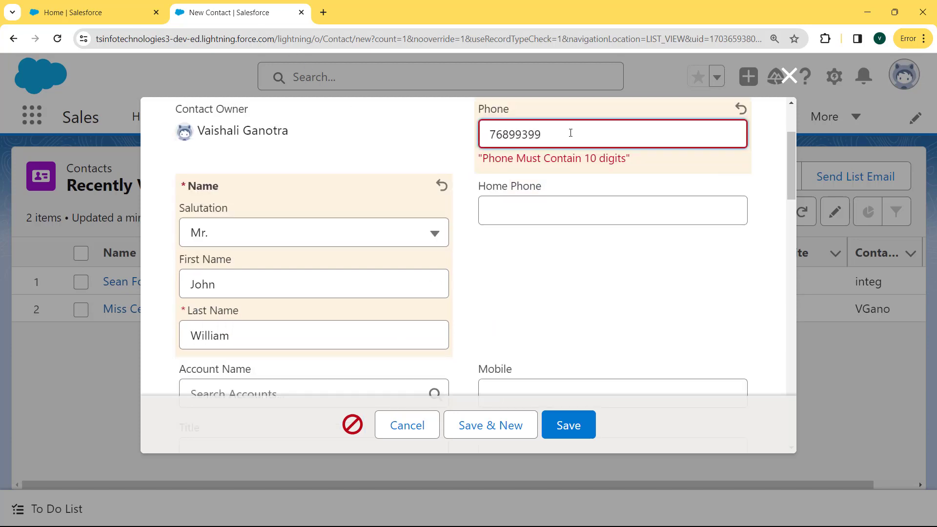
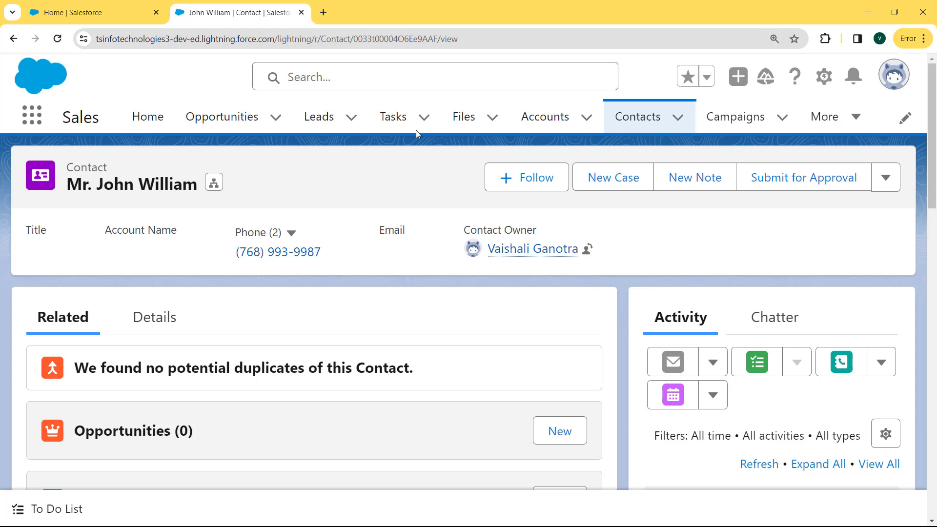
Switch to Salesforce Classic and go to Setup from the user menu.
{"action": "left_click", "coordinate": [887, 86]}
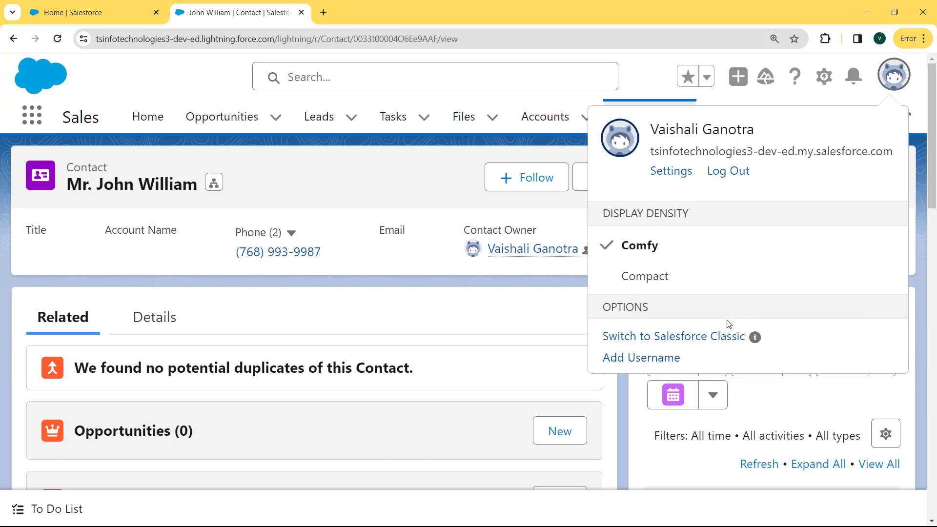
{"action": "left_click", "coordinate": [669, 341]}
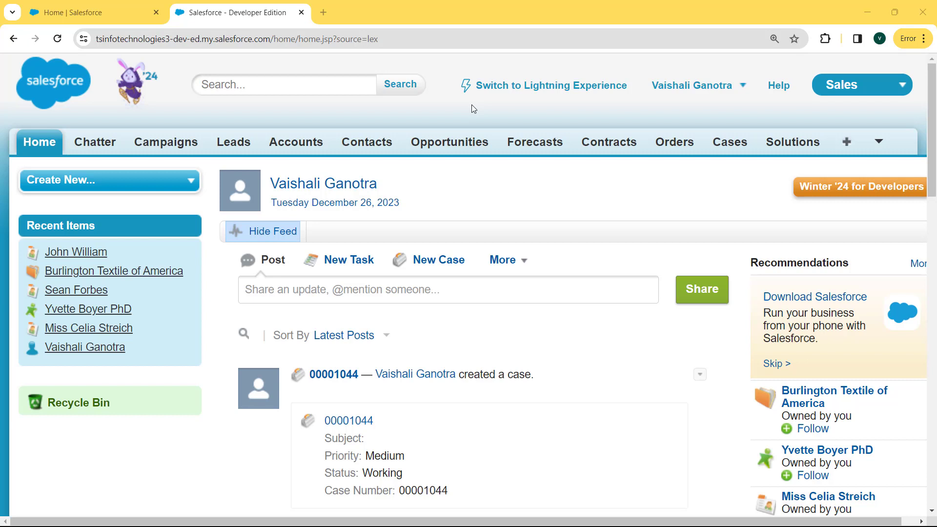
{"action": "left_click", "coordinate": [742, 87]}
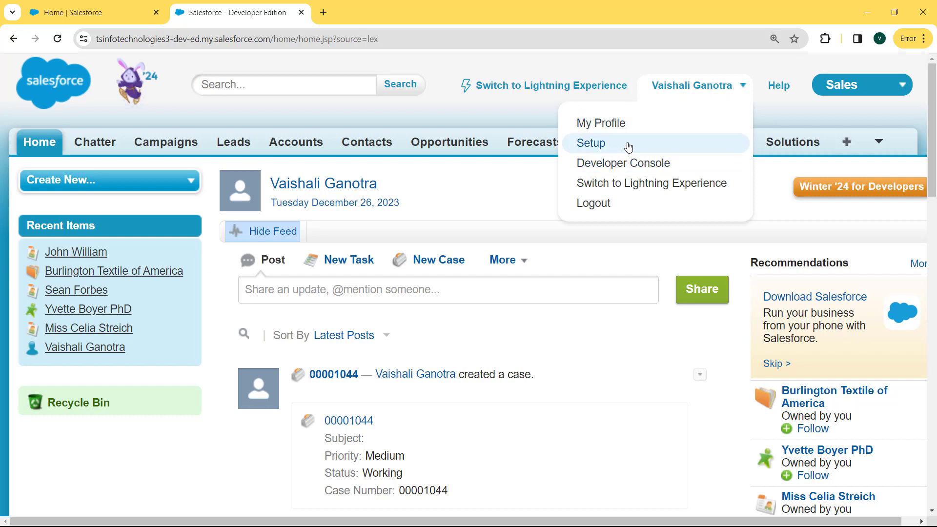
{"action": "left_click", "coordinate": [601, 144]}
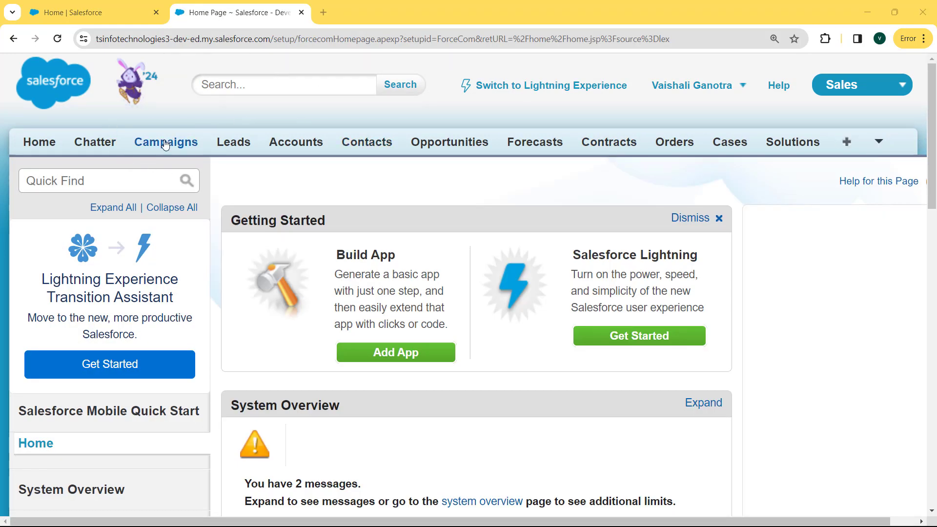
Search Quick Find for 'contact' and open the Contact Validation Rules page.
{"action": "left_click", "coordinate": [127, 181]}
{"action": "type", "text": "c"}
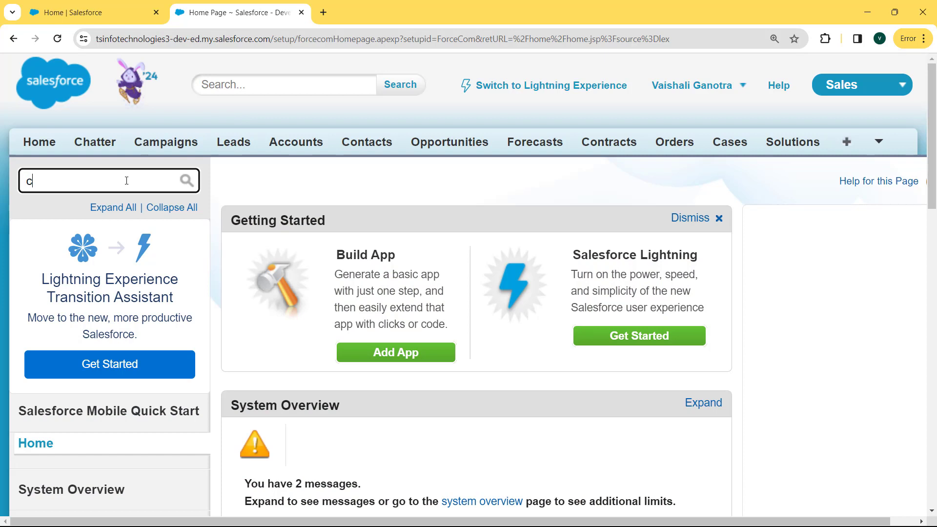
{"action": "type", "text": "ontact"}
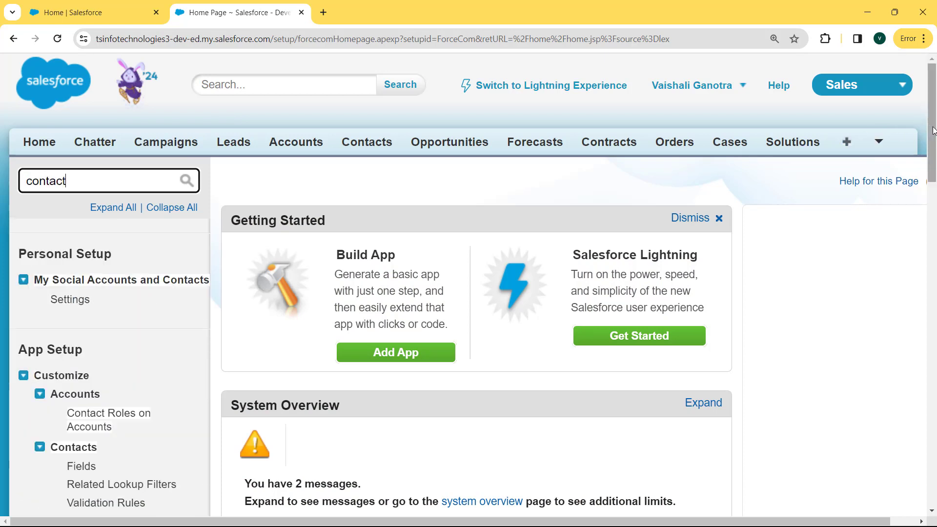
{"action": "left_click_drag", "start_coordinate": [934, 131], "coordinate": [934, 175]}
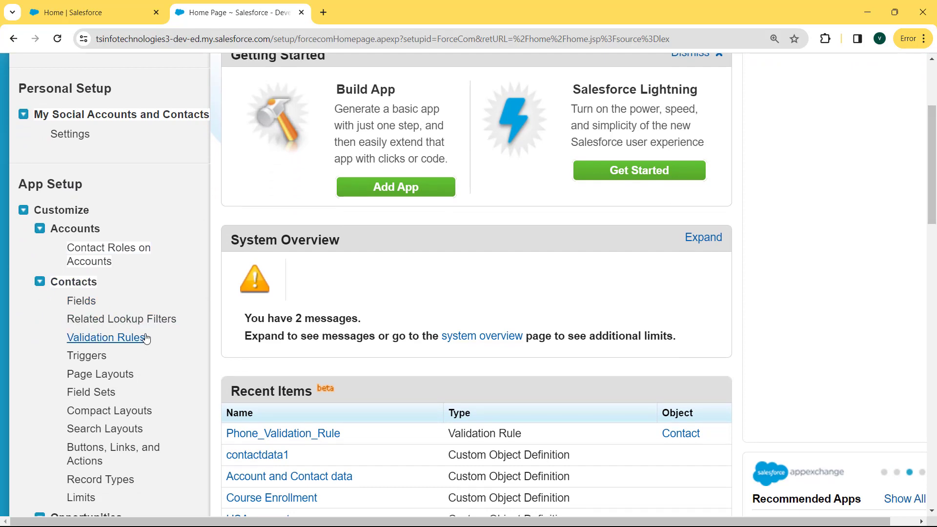
{"action": "left_click", "coordinate": [98, 340]}
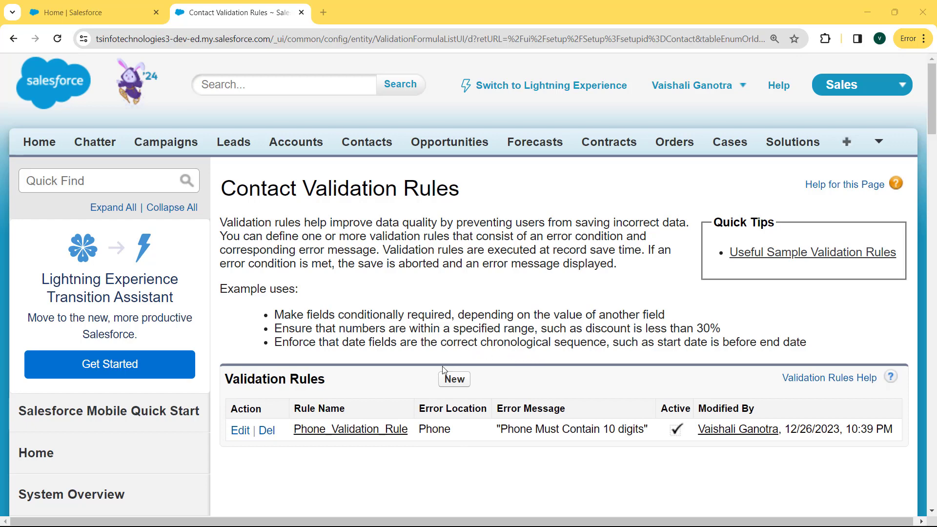
Create a new Contact validation rule and paste in the name Phone_field_required_validation.
{"action": "left_click", "coordinate": [469, 389]}
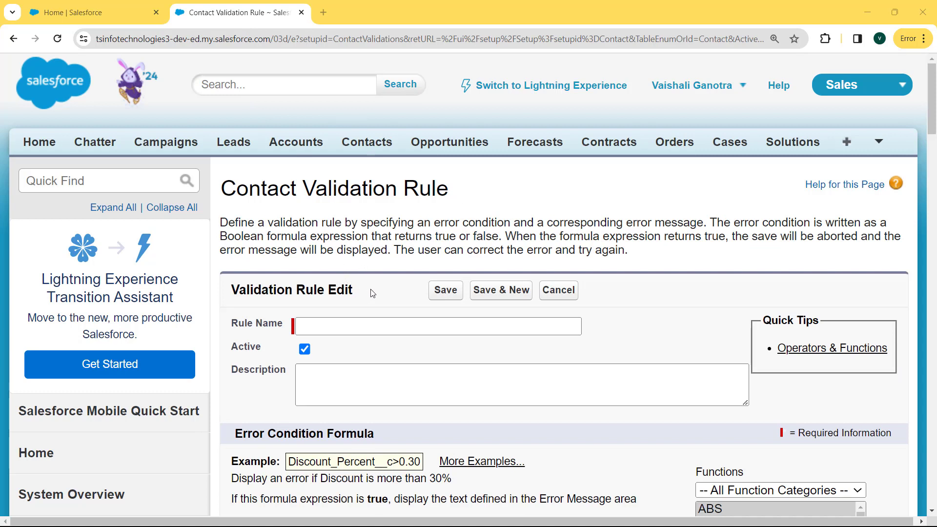
{"action": "left_click", "coordinate": [353, 323]}
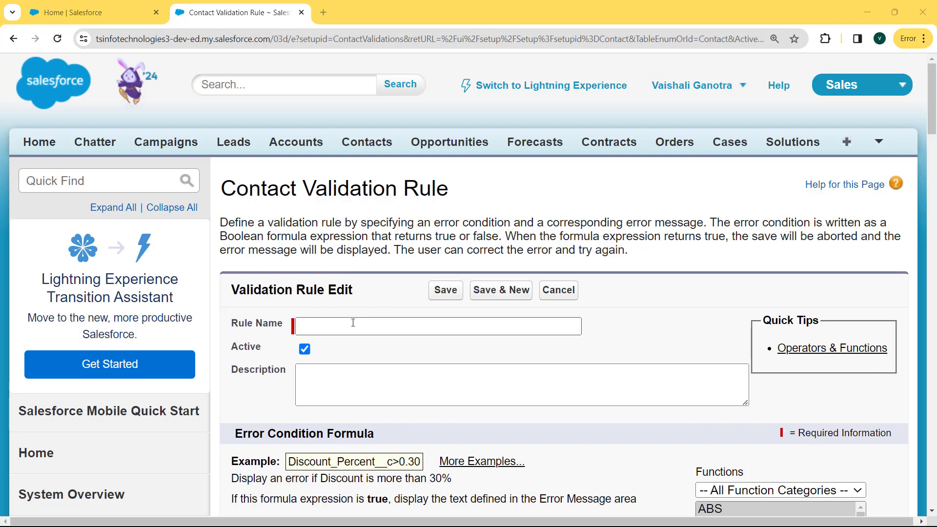
{"action": "left_click", "coordinate": [353, 323]}
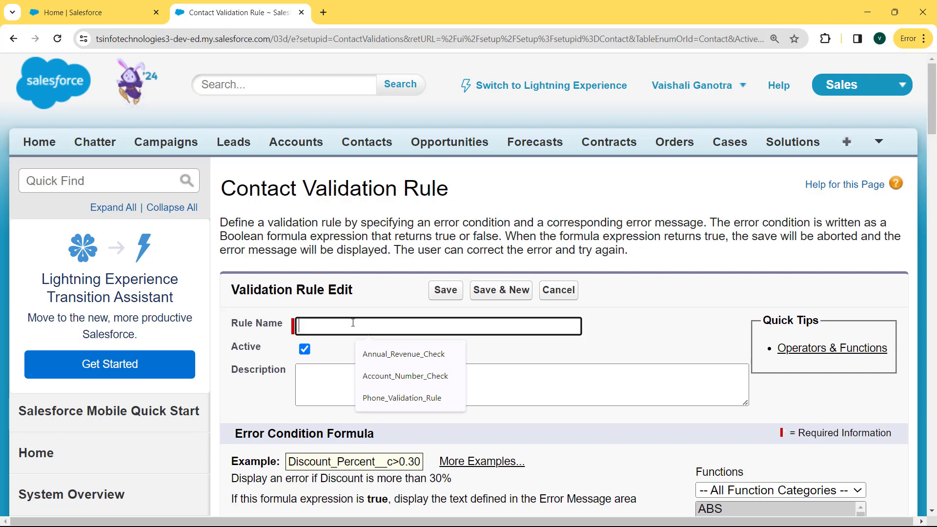
{"action": "type", "text": "Phone_field_required_validation"}
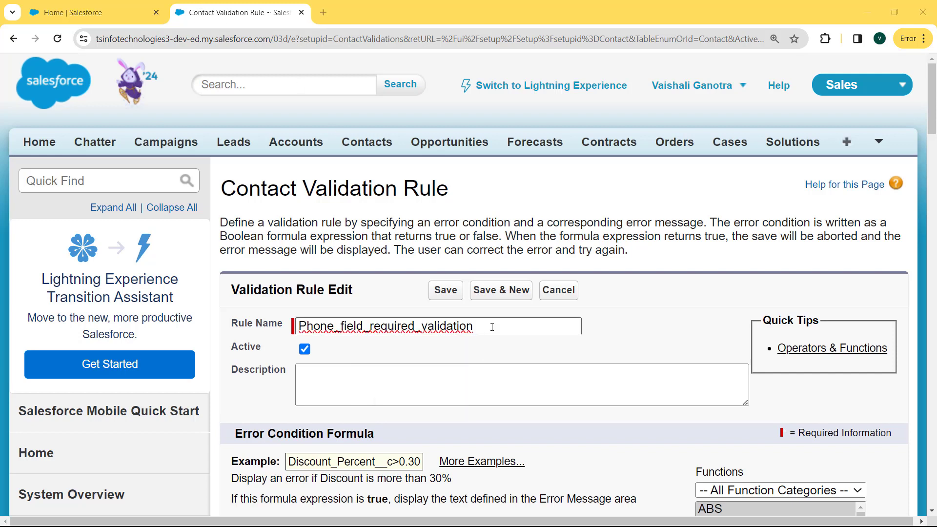
{"action": "left_click_drag", "start_coordinate": [493, 326], "coordinate": [299, 327]}
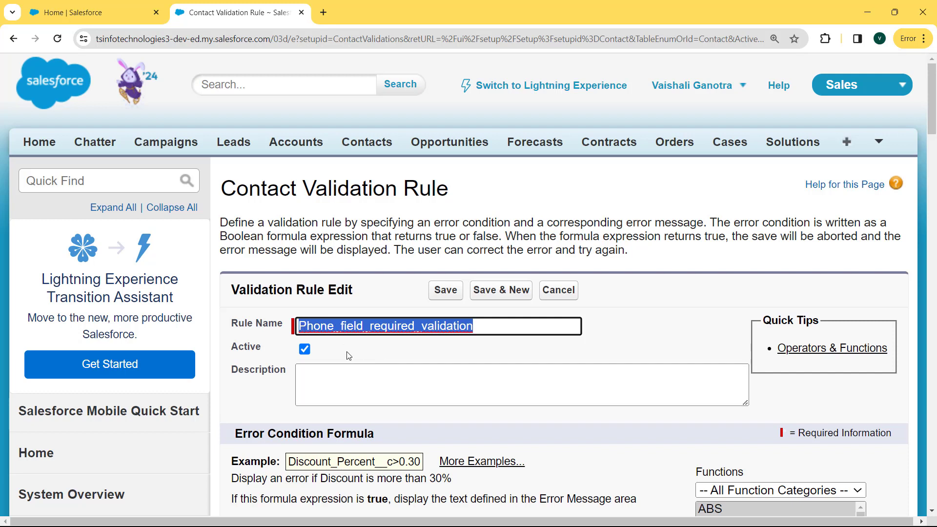
{"action": "left_click_drag", "start_coordinate": [341, 347], "coordinate": [227, 322]}
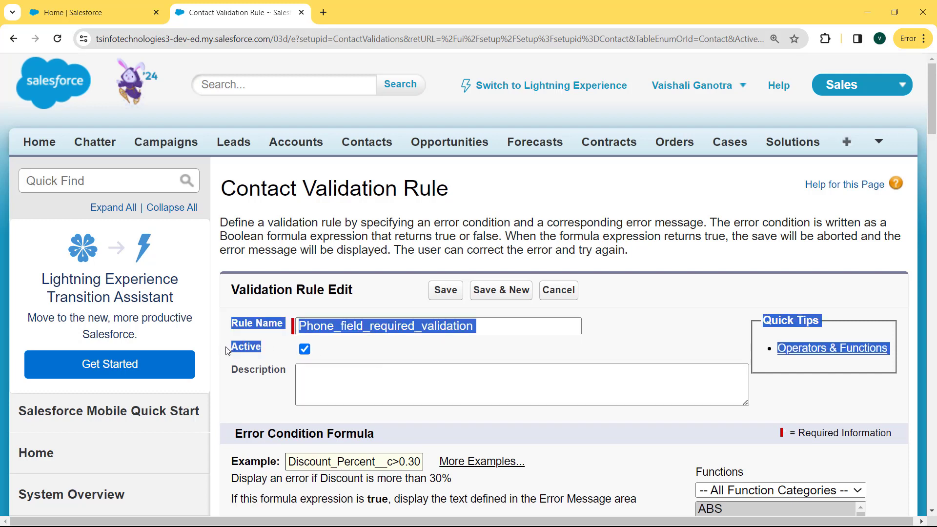
{"action": "left_click", "coordinate": [394, 383]}
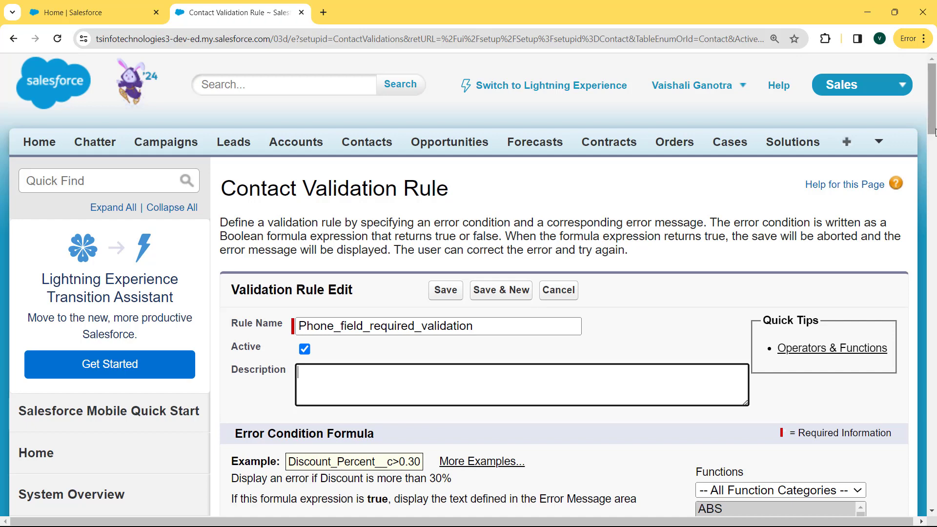
Insert ISBLANK into the error condition formula and select its expression placeholder.
{"action": "left_click_drag", "start_coordinate": [933, 132], "coordinate": [935, 166]}
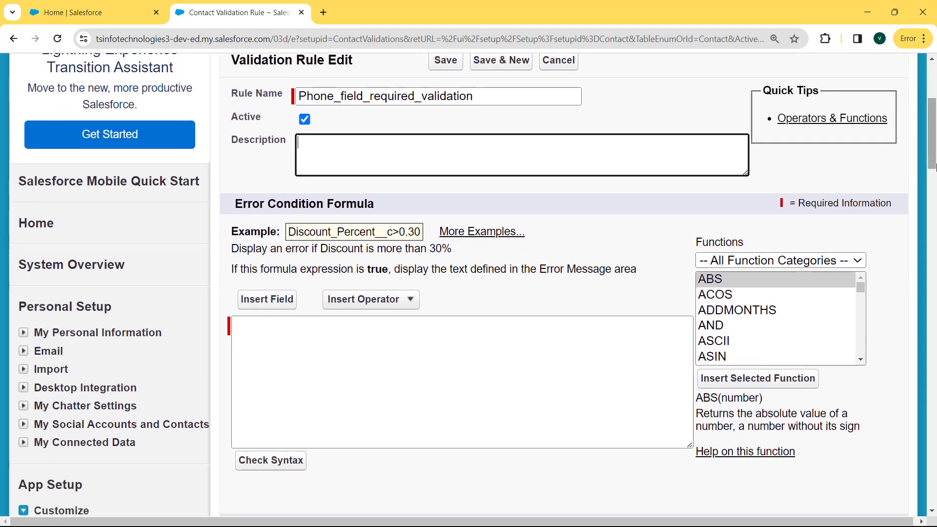
{"action": "left_click", "coordinate": [499, 341]}
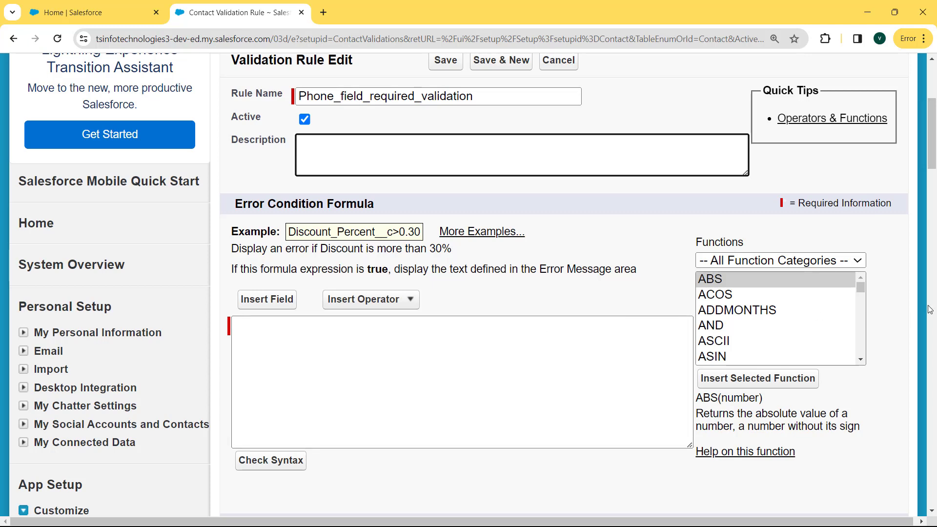
{"action": "left_click", "coordinate": [863, 296]}
{"action": "left_click_drag", "start_coordinate": [864, 297], "coordinate": [868, 316]}
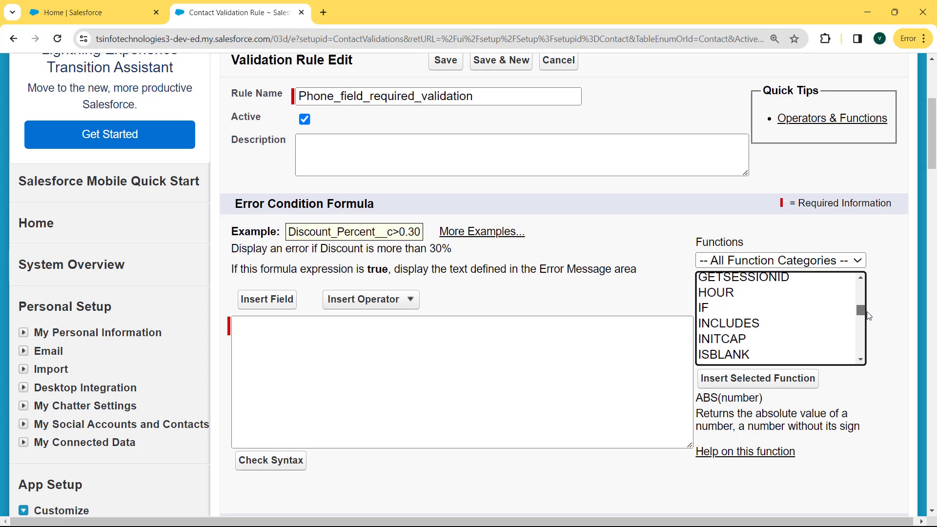
{"action": "left_click", "coordinate": [726, 355]}
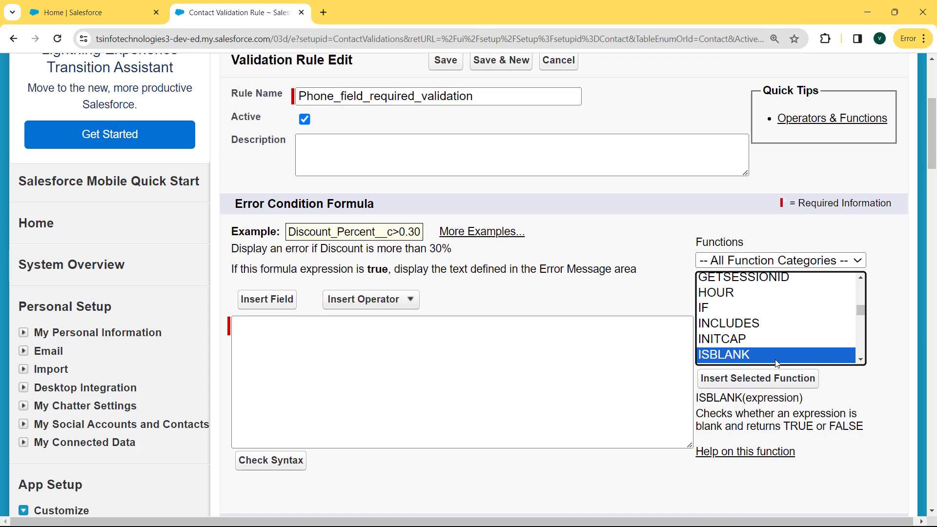
{"action": "left_click", "coordinate": [748, 385]}
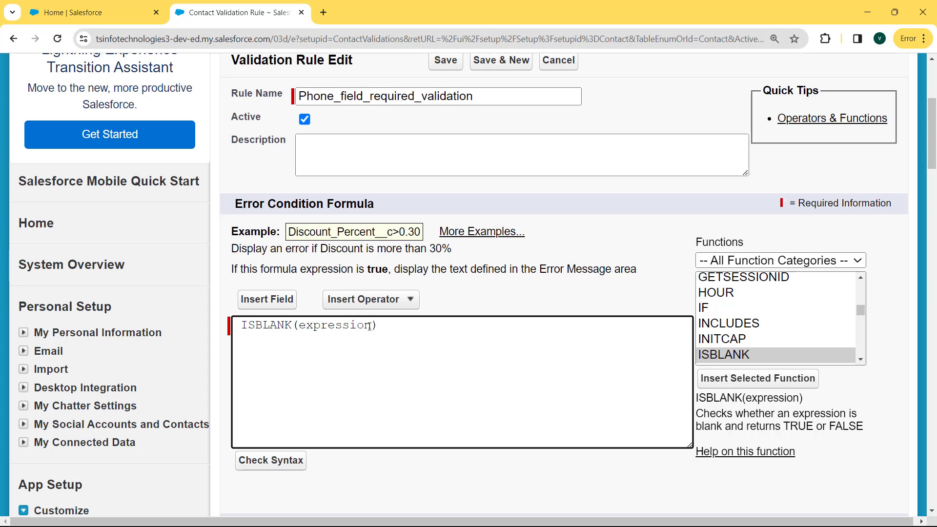
{"action": "left_click_drag", "start_coordinate": [371, 325], "coordinate": [301, 325]}
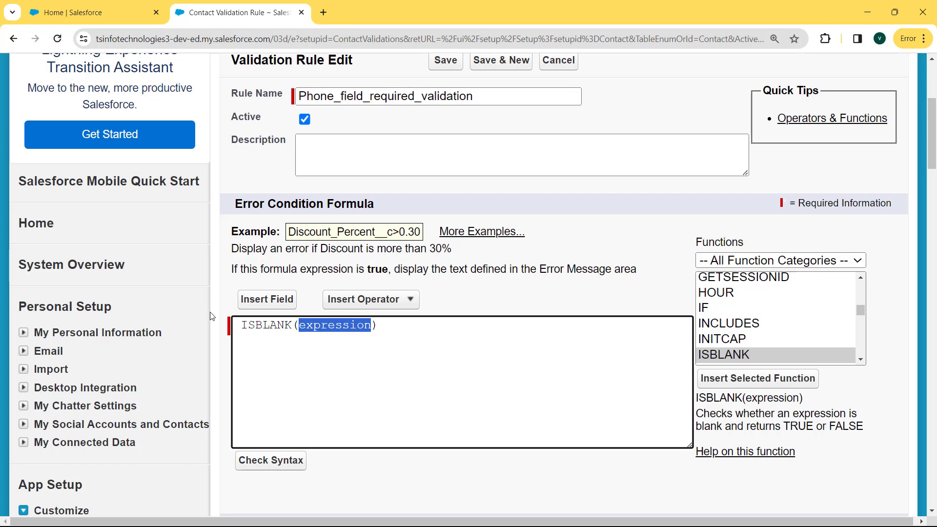
Put the Contact Phone field inside ISBLANK and check the formula syntax.
{"action": "left_click", "coordinate": [264, 303]}
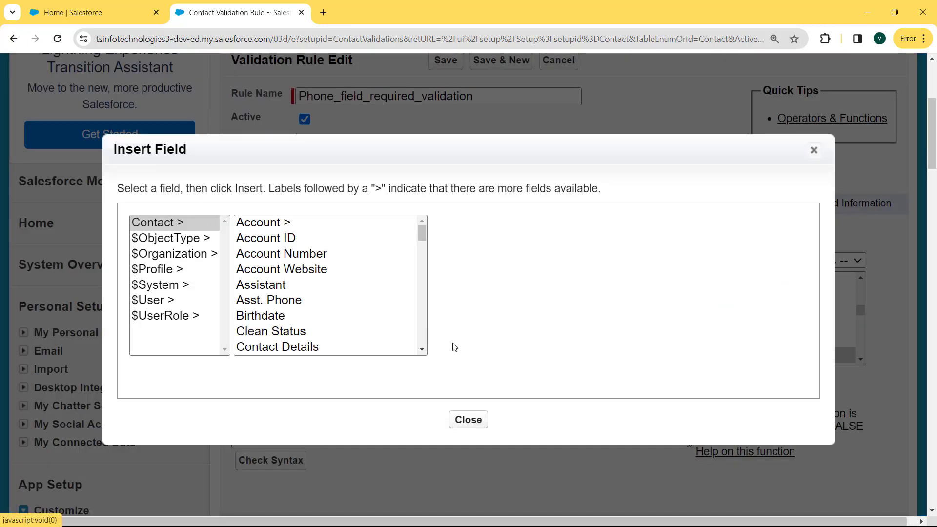
{"action": "left_click_drag", "start_coordinate": [422, 237], "coordinate": [425, 340]}
{"action": "left_click", "coordinate": [273, 269]}
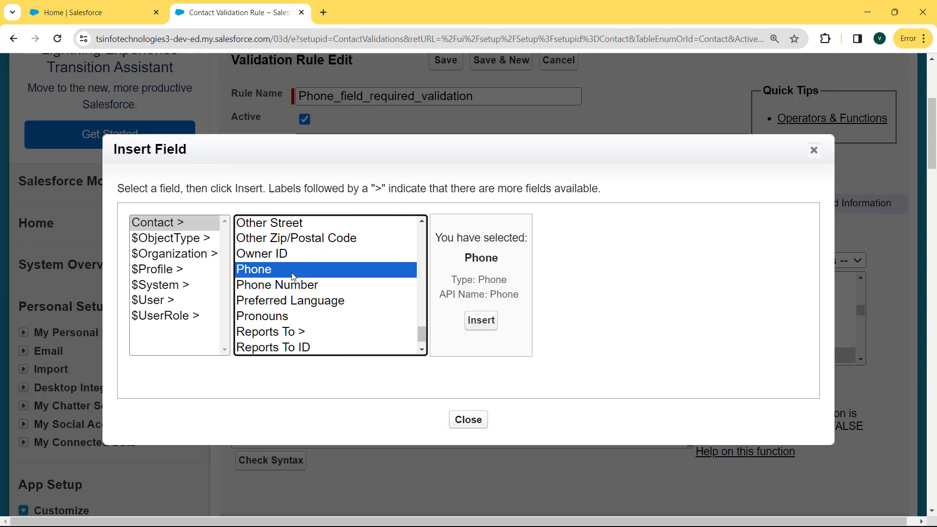
{"action": "left_click", "coordinate": [482, 321]}
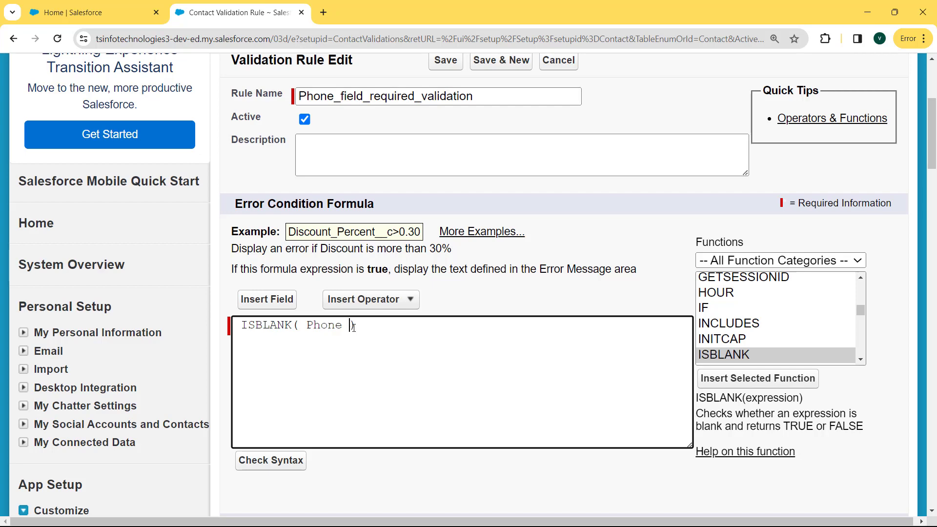
{"action": "left_click", "coordinate": [266, 470]}
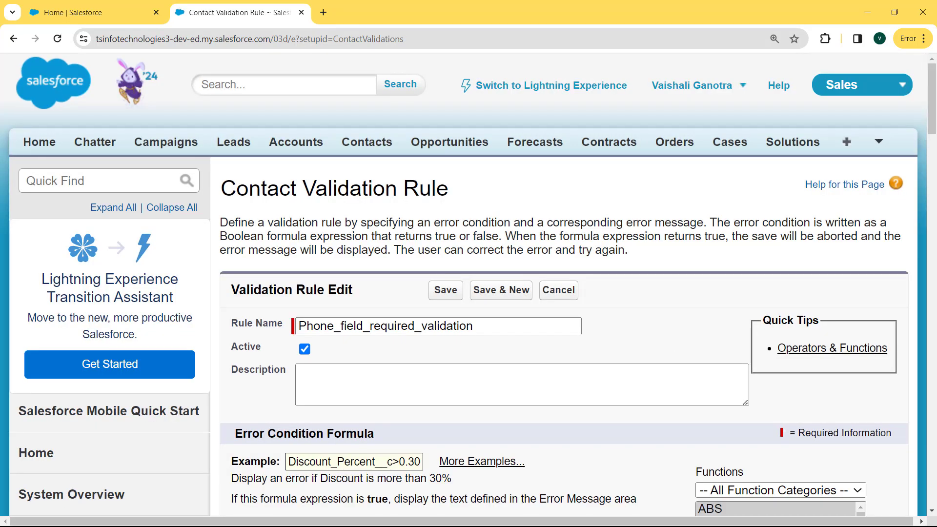
Confirm the formula has no syntax errors and type the error message 'Phone Number is Required'.
{"action": "left_click_drag", "start_coordinate": [933, 92], "coordinate": [933, 148]}
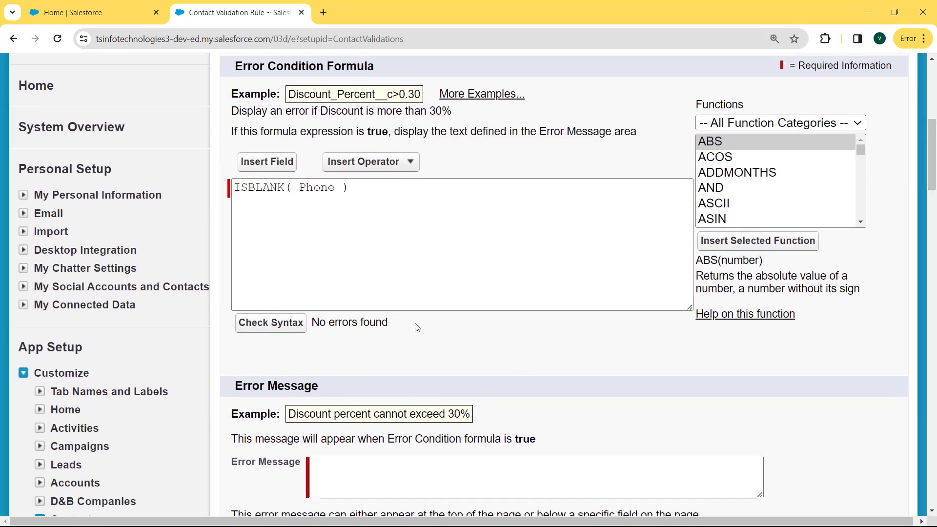
{"action": "left_click_drag", "start_coordinate": [412, 324], "coordinate": [312, 323]}
{"action": "left_click_drag", "start_coordinate": [361, 190], "coordinate": [237, 196]}
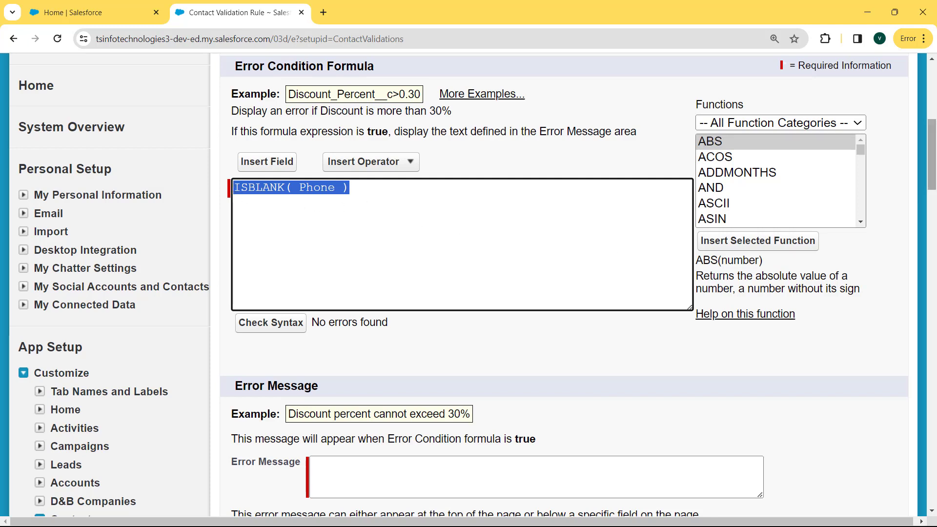
{"action": "scroll", "coordinate": [637, 271], "scroll_direction": "down", "scroll_amount": 4}
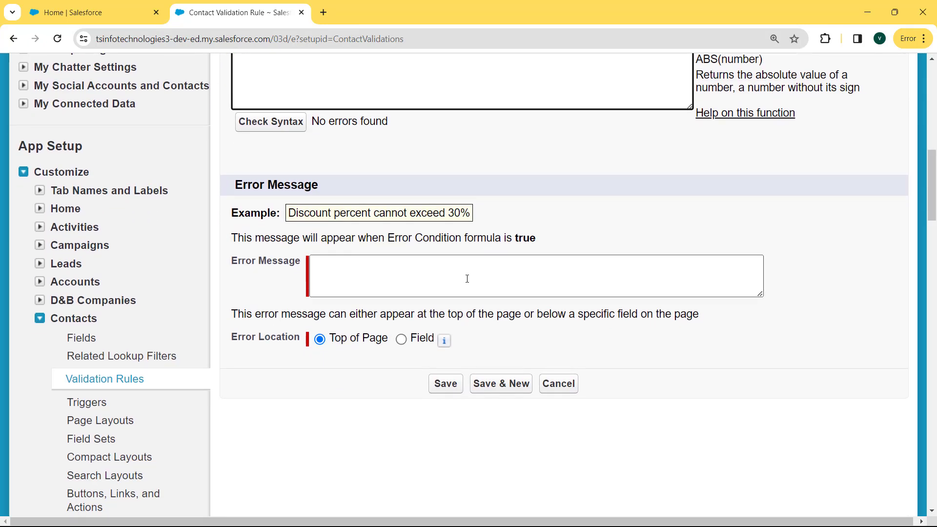
{"action": "left_click", "coordinate": [400, 275]}
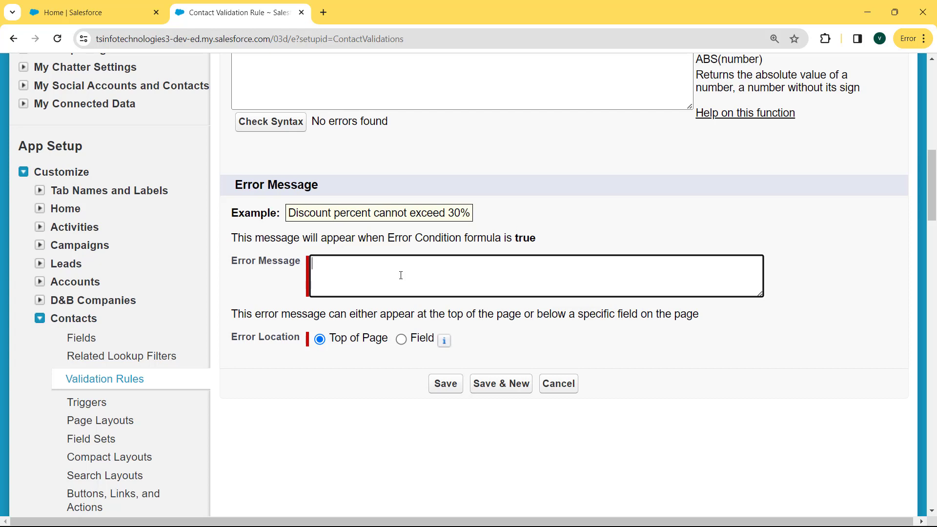
{"action": "type", "text": "\"Phone "}
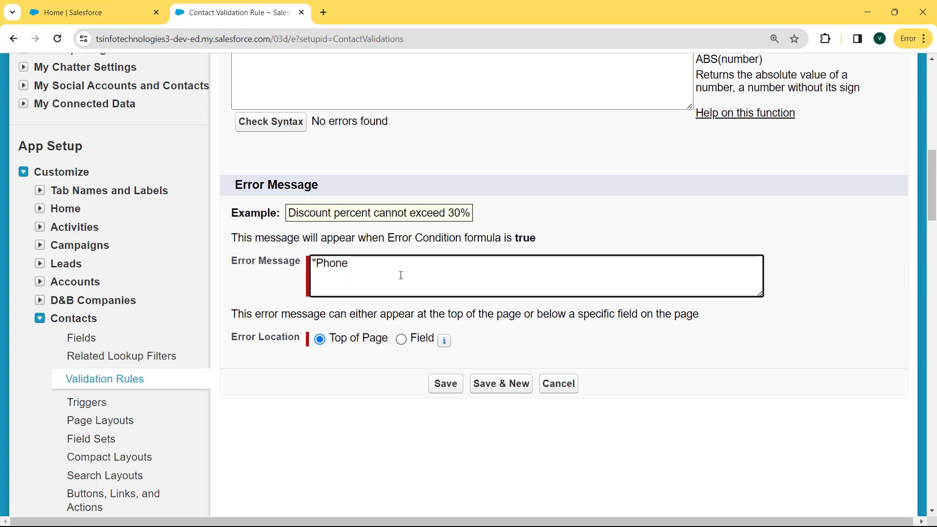
{"action": "type", "text": "Nu mber is Req"}
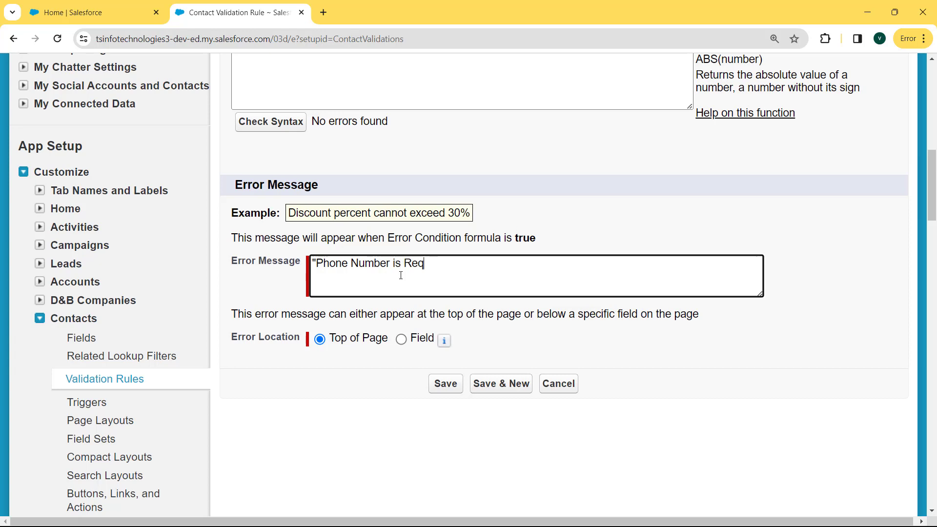
{"action": "type", "text": "uired"}
Set the error location to the Phone field and save the rule.
{"action": "left_click", "coordinate": [401, 341]}
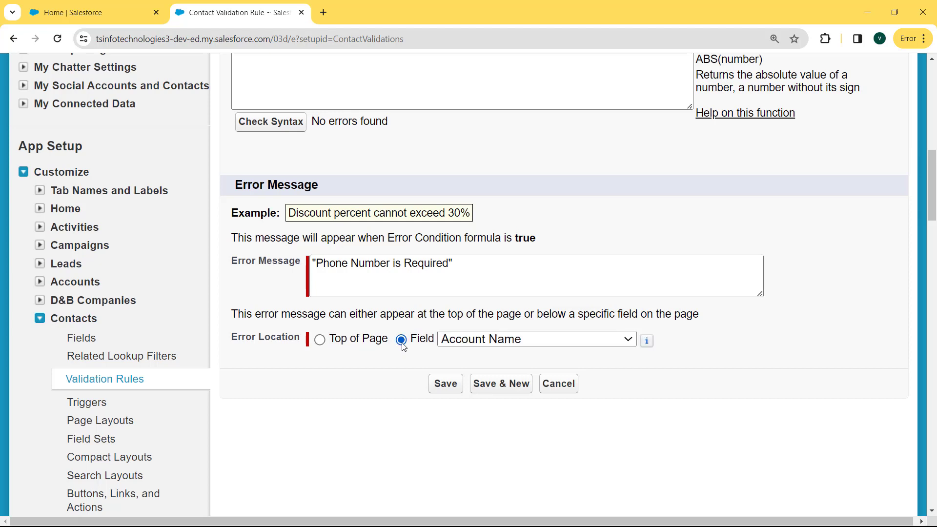
{"action": "left_click", "coordinate": [549, 344]}
{"action": "left_click_drag", "start_coordinate": [631, 122], "coordinate": [633, 295]}
{"action": "left_click", "coordinate": [571, 242]}
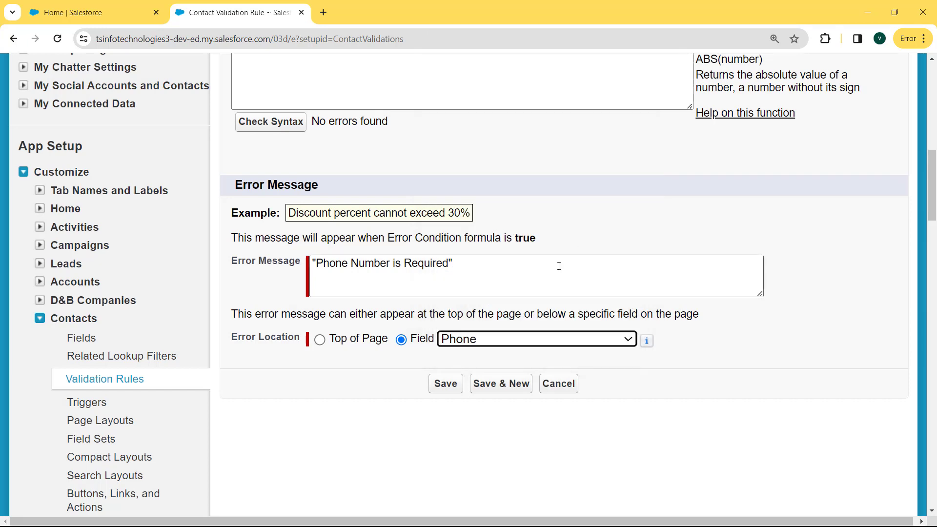
{"action": "left_click", "coordinate": [452, 384]}
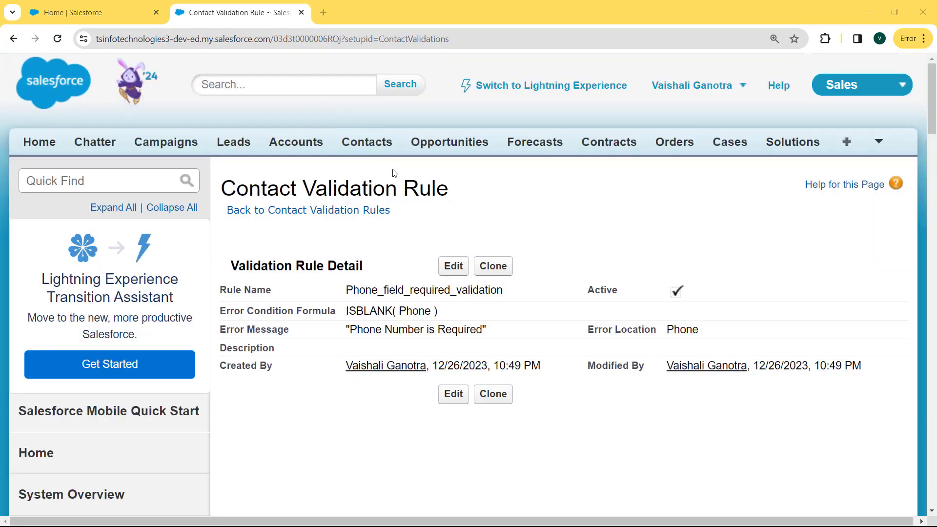
{"action": "left_click_drag", "start_coordinate": [458, 190], "coordinate": [224, 191]}
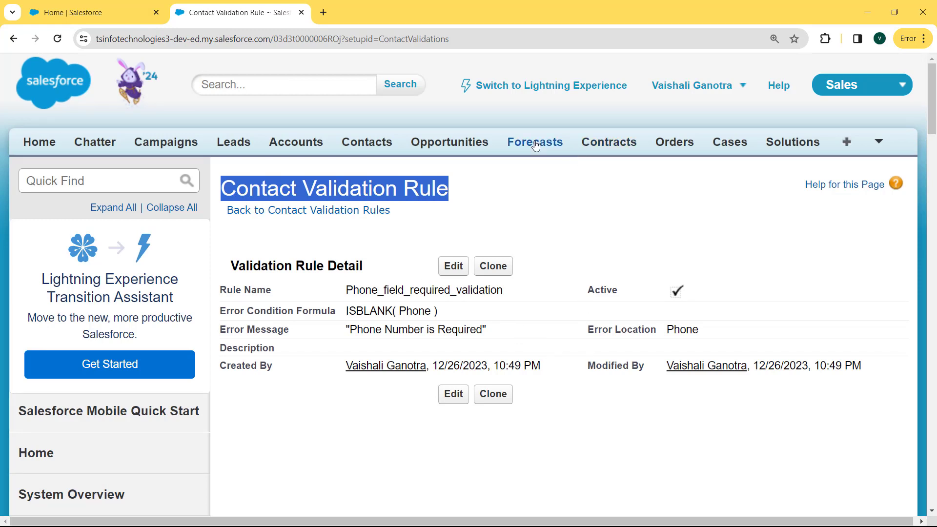
Start a new contact from the Contacts tab with a first name and salutation Ms.
{"action": "left_click", "coordinate": [374, 146]}
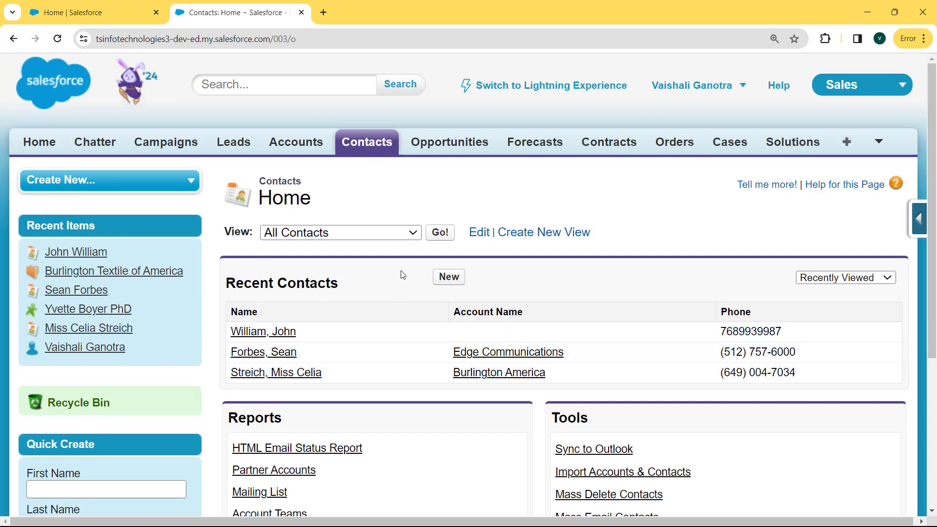
{"action": "left_click", "coordinate": [449, 278]}
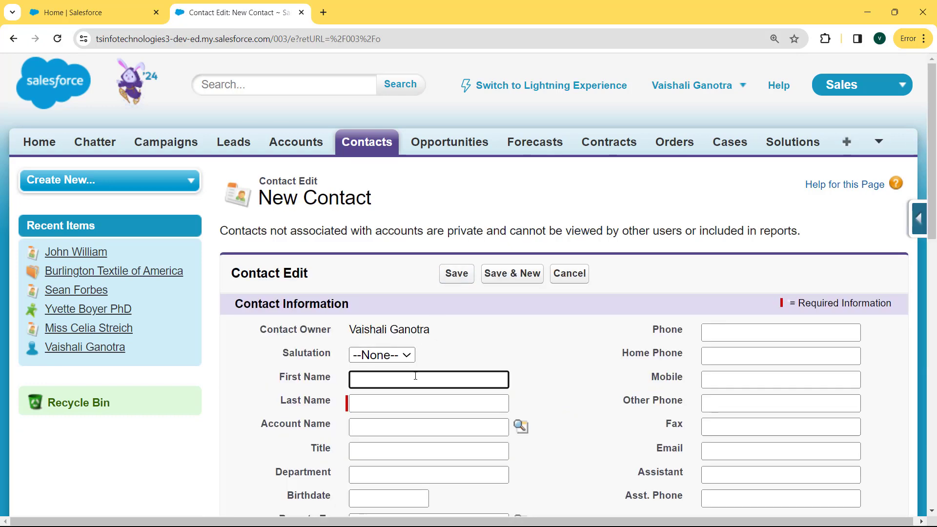
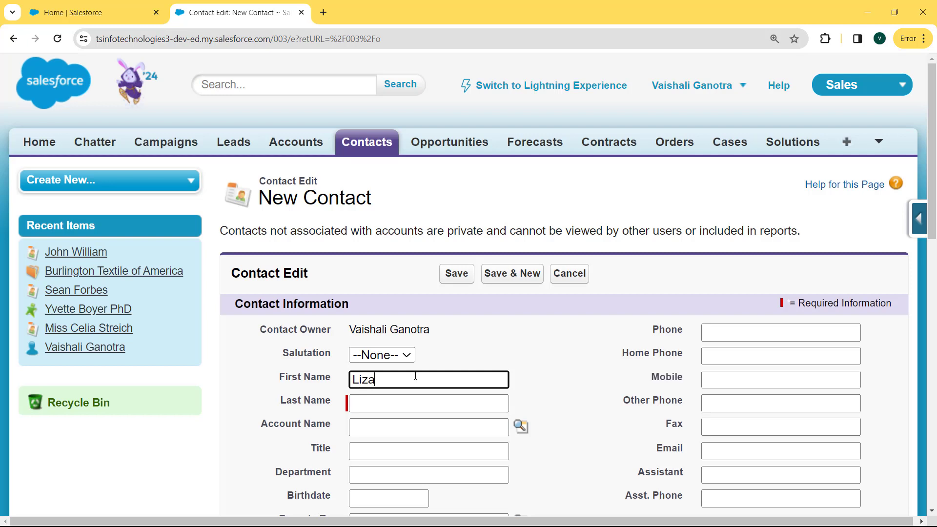
{"action": "left_click", "coordinate": [382, 355]}
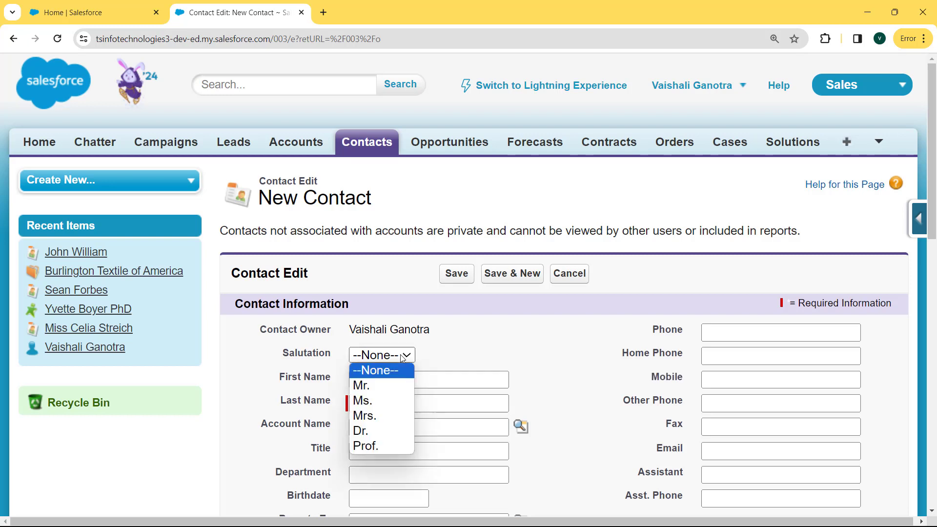
{"action": "left_click", "coordinate": [384, 396]}
Enter the last name, leave Phone blank, and attempt to save the contact.
{"action": "left_click", "coordinate": [434, 405]}
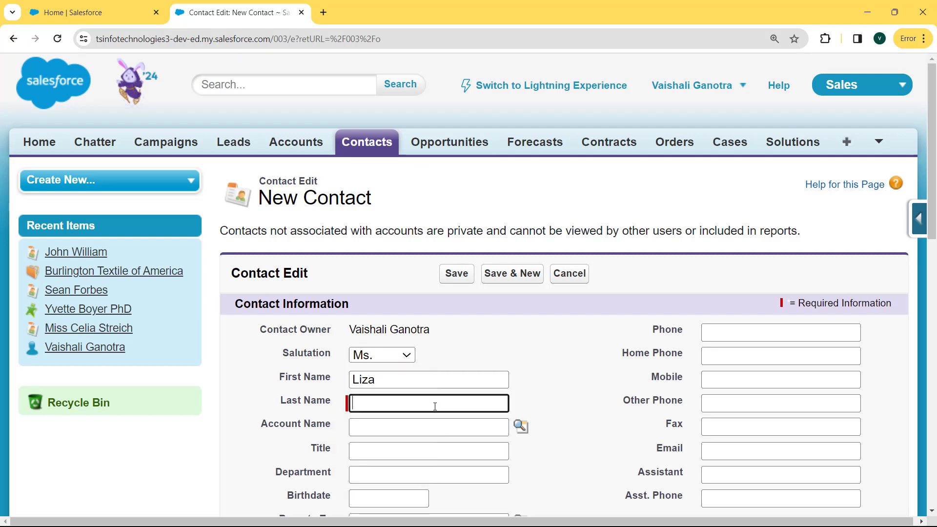
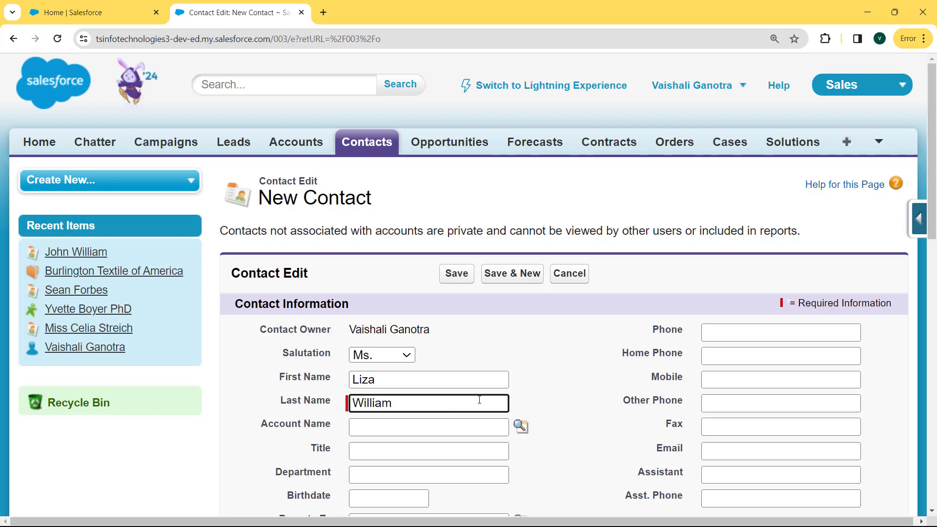
{"action": "left_click", "coordinate": [729, 335]}
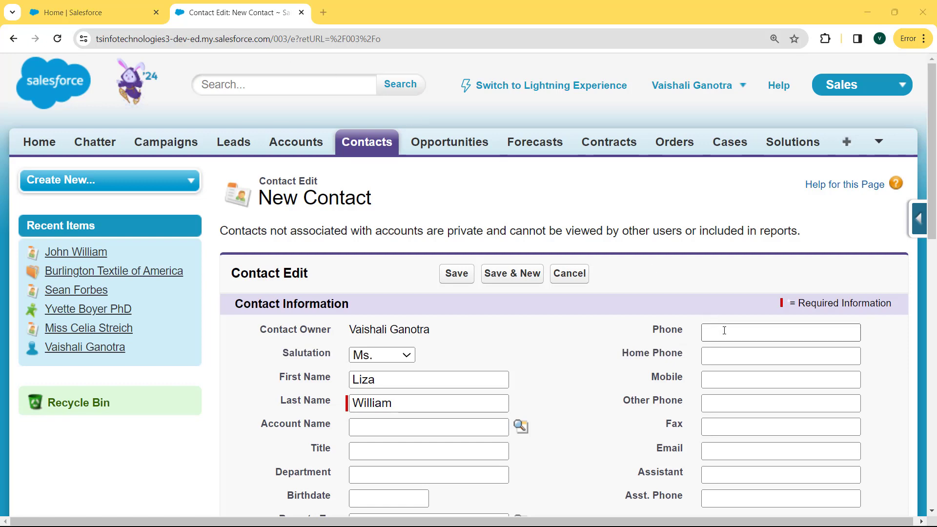
{"action": "left_click", "coordinate": [455, 275]}
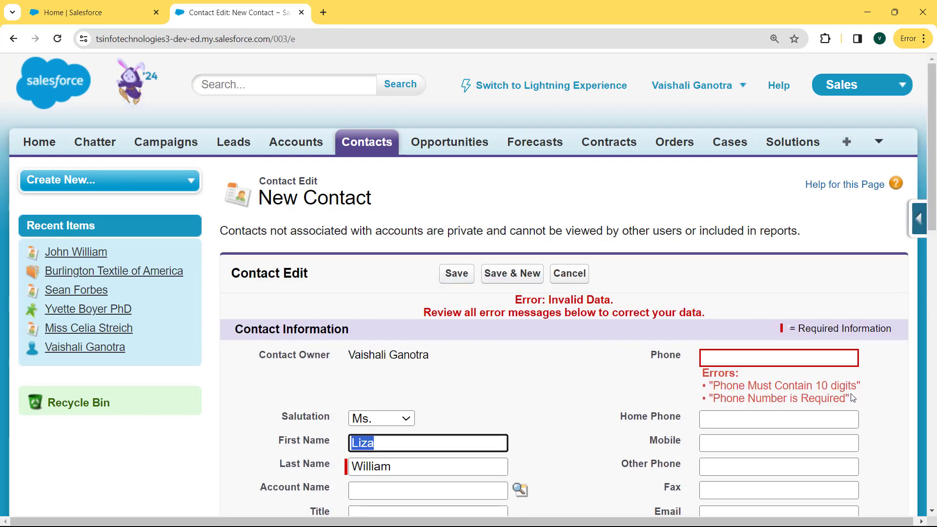
Fill in the contact's phone number to clear the 'Phone Number is Required' error, then check the saved record.
{"action": "left_click_drag", "start_coordinate": [852, 399], "coordinate": [701, 400]}
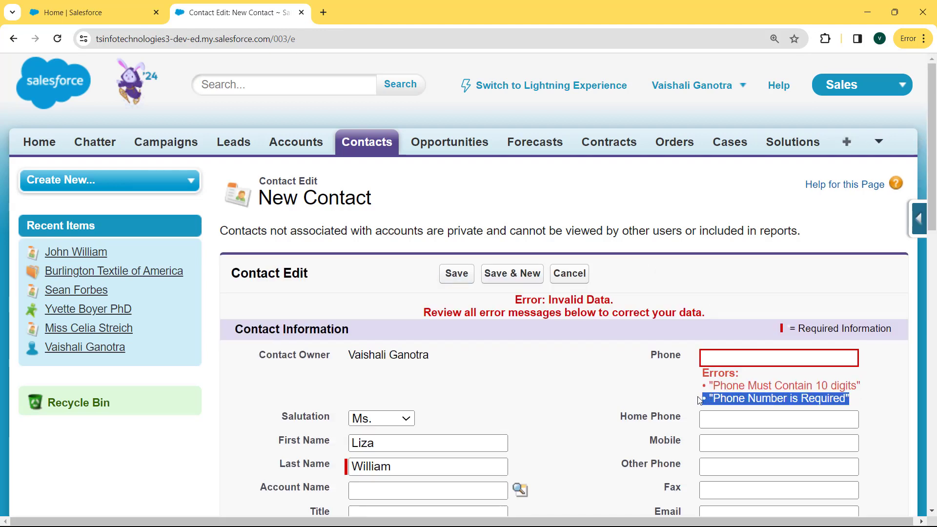
{"action": "left_click", "coordinate": [715, 361]}
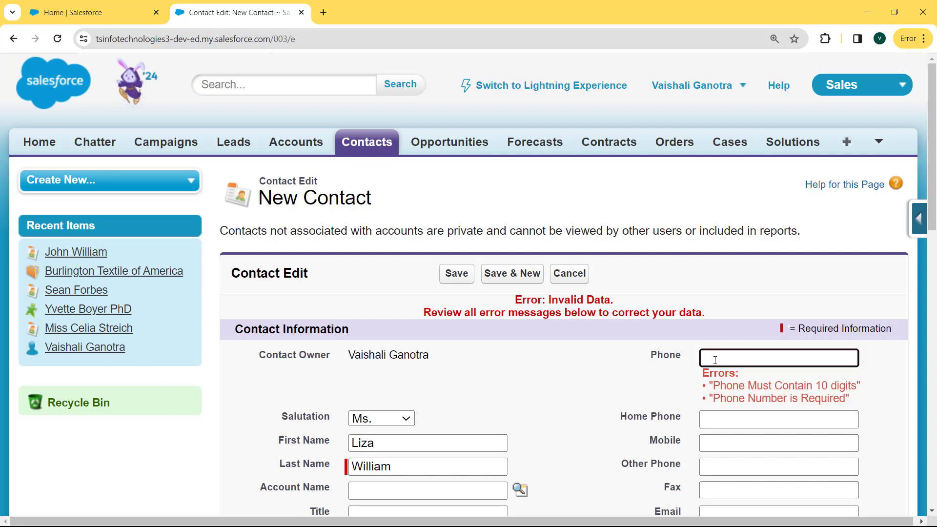
{"action": "type", "text": "78986687"}
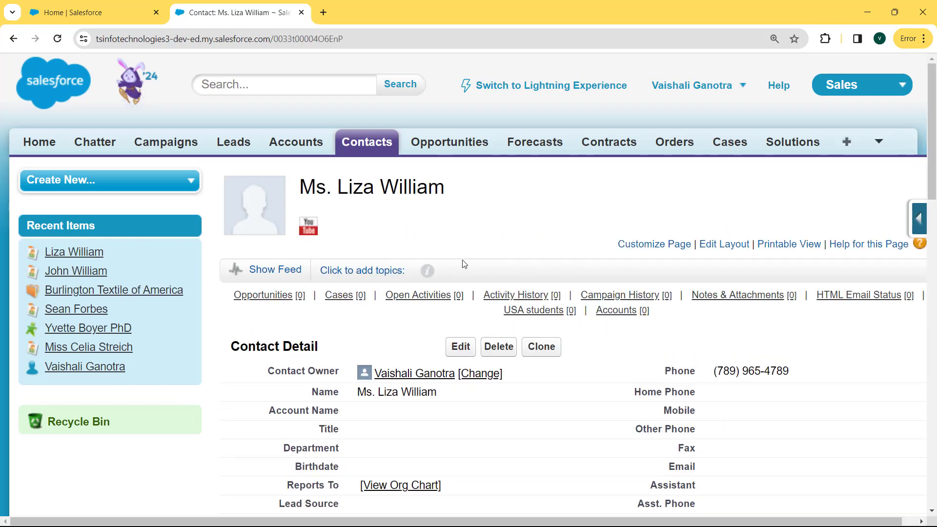
{"action": "scroll", "coordinate": [936, 159], "scroll_direction": "down", "scroll_amount": 2}
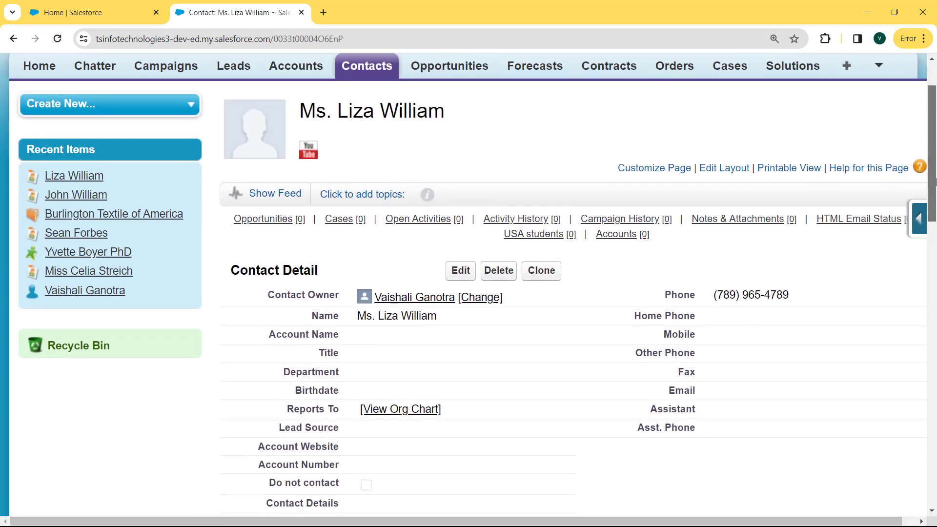
{"action": "left_click_drag", "start_coordinate": [803, 293], "coordinate": [713, 293]}
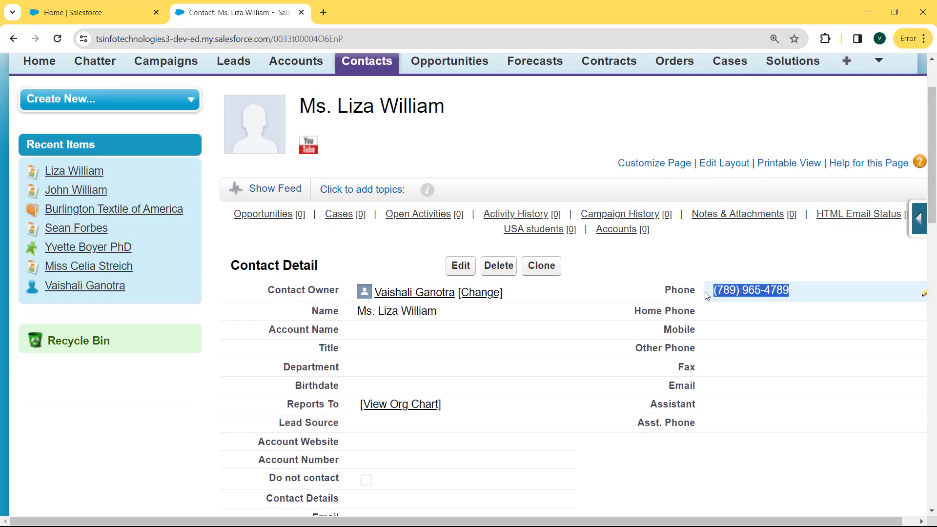